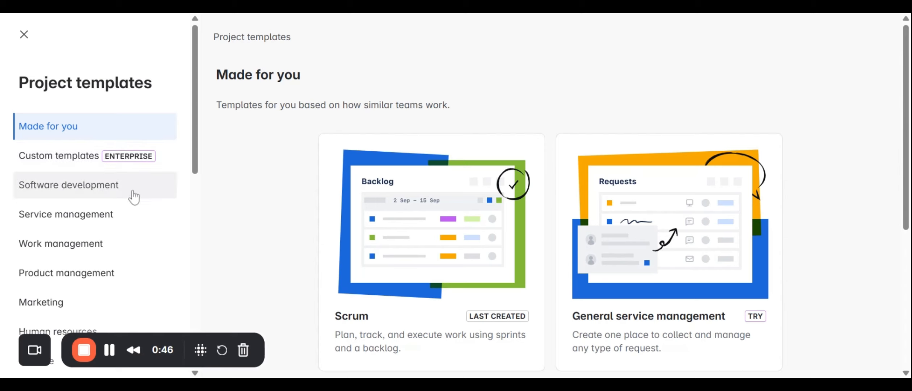
Choose the Scrum template from the software development templates and select a team-managed project type
left_click(138, 187)
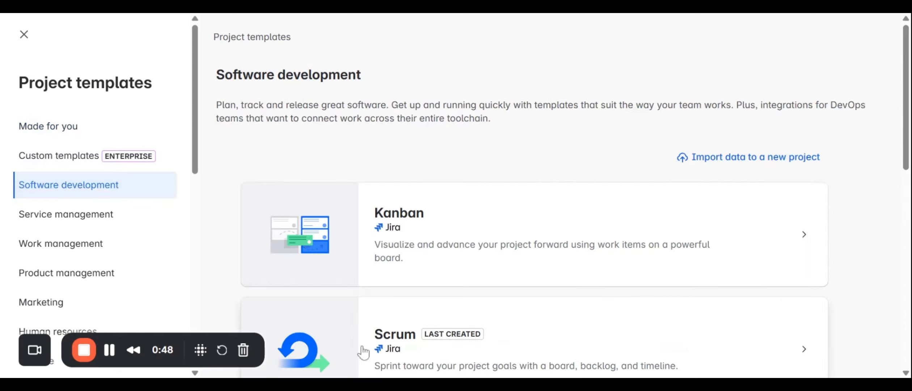
left_click(398, 359)
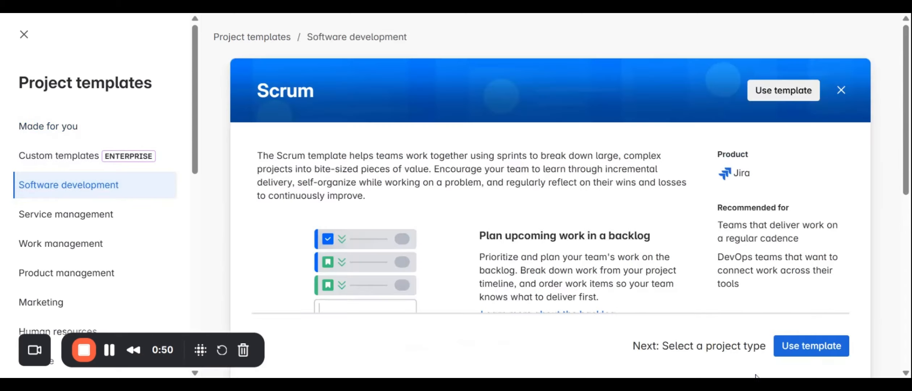
left_click(816, 353)
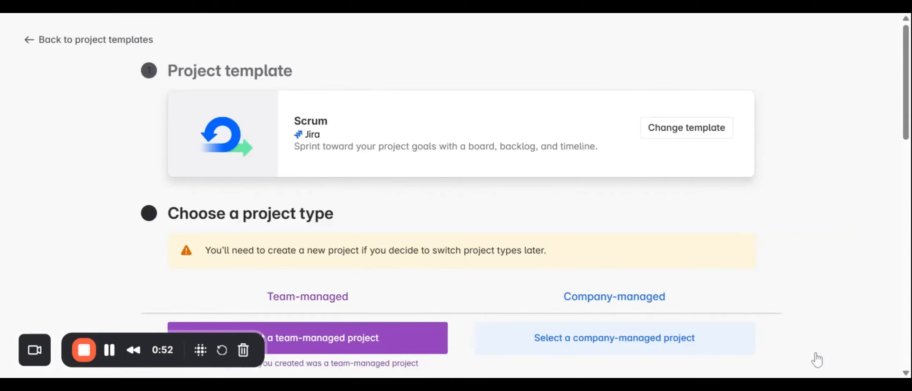
left_click(331, 354)
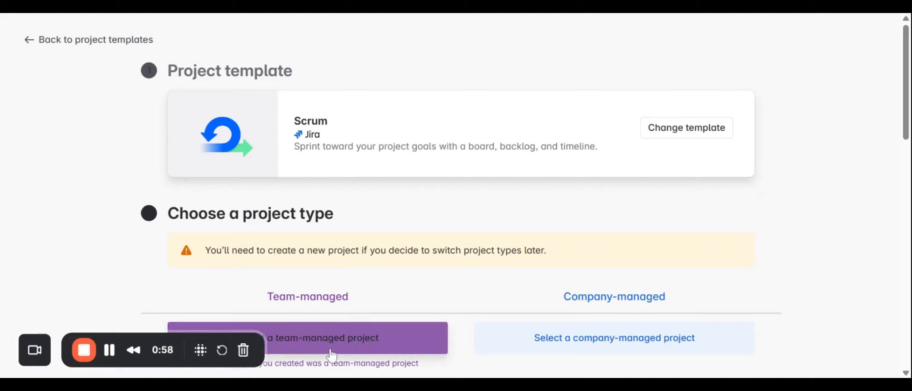
Create the project with the name SRMCEM TRAINING, key ST and Open access
left_click(284, 187)
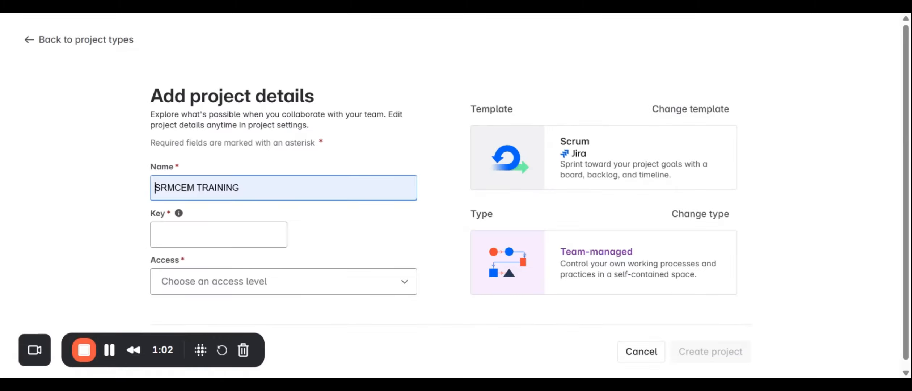
left_click(191, 217)
left_click(192, 235)
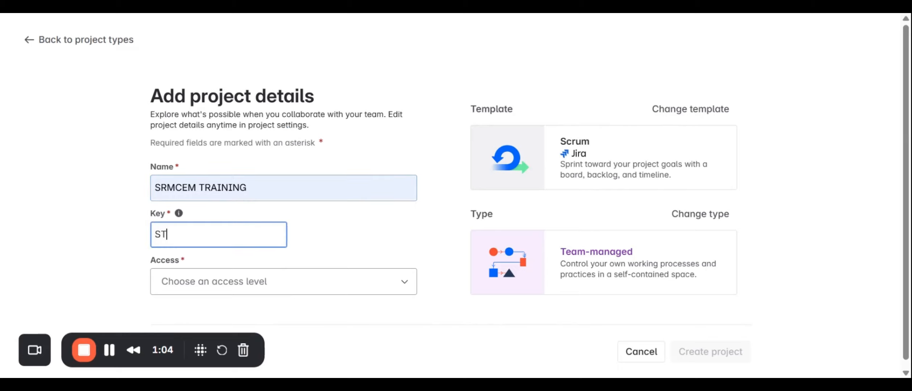
left_click(194, 284)
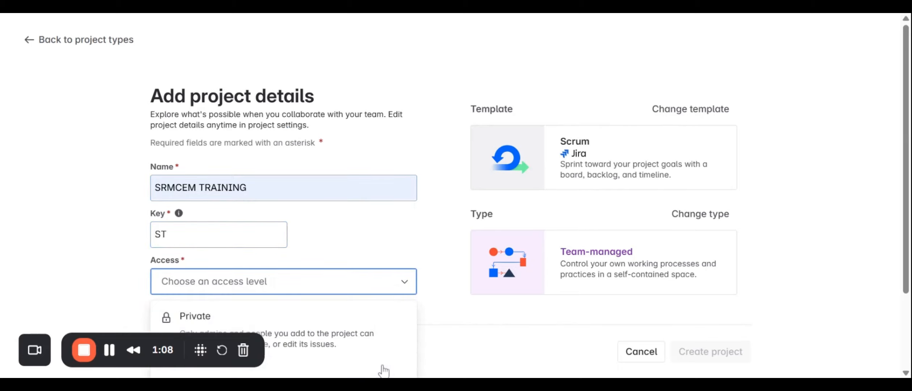
scroll(379, 368, "down", 3)
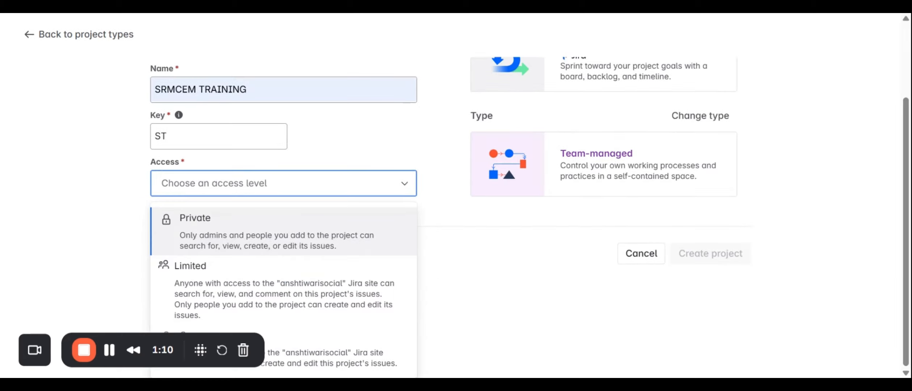
left_click(385, 352)
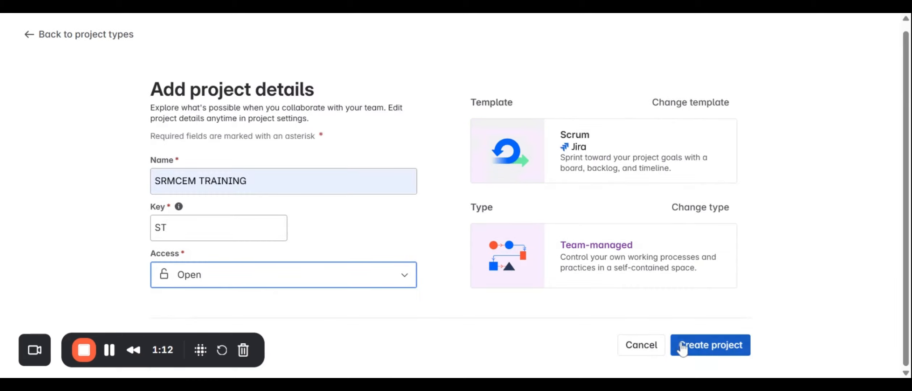
left_click(689, 348)
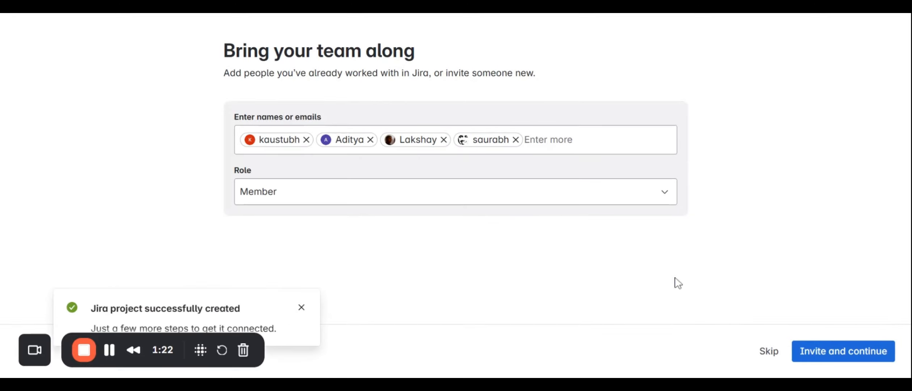
Replace the last suggested invitee with another teammate, add three more people, and invite them all with the Member role
left_click(515, 139)
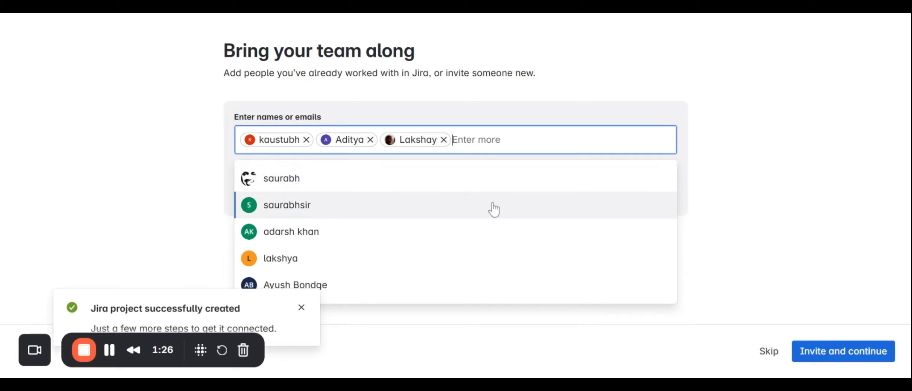
left_click(491, 206)
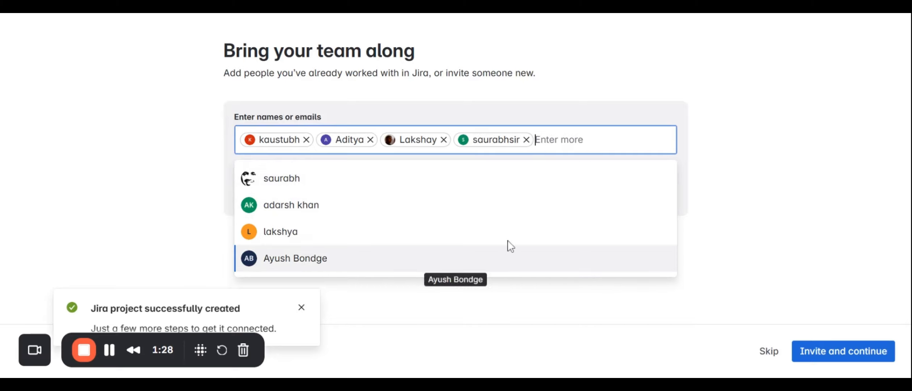
left_click(513, 207)
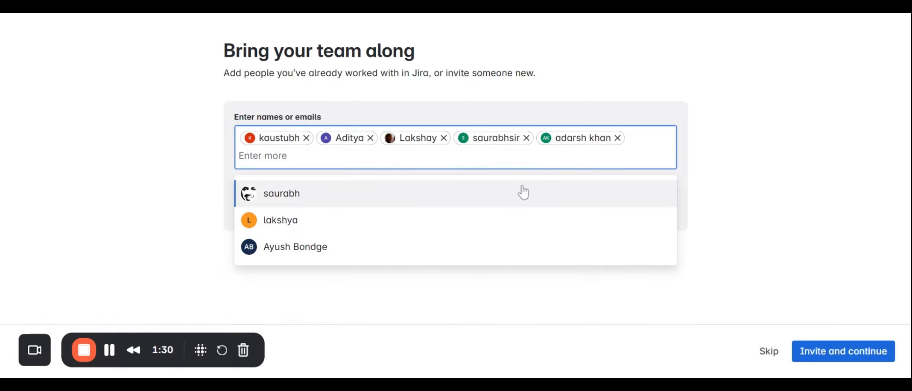
left_click(534, 162)
left_click(511, 159)
left_click(443, 217)
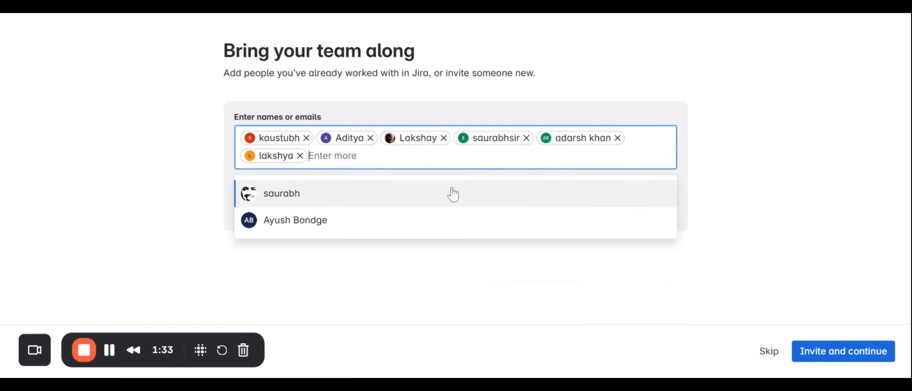
left_click(439, 221)
left_click(418, 323)
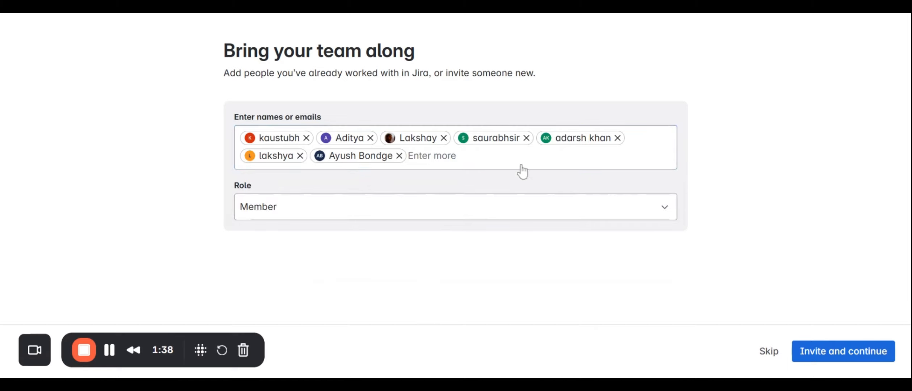
left_click(511, 214)
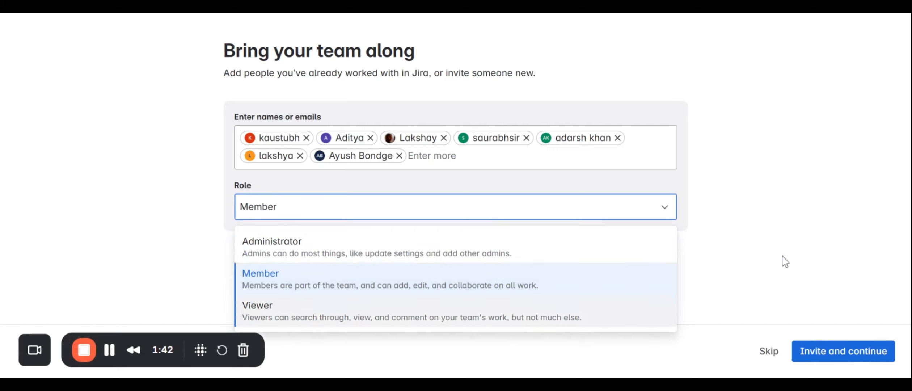
left_click(839, 352)
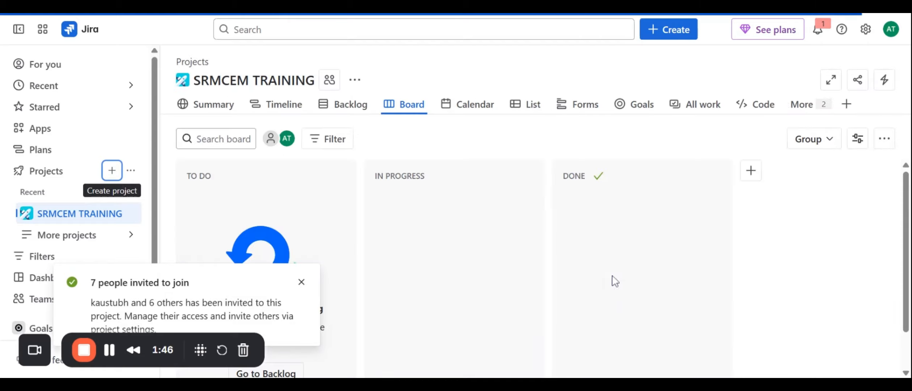
Create the work items DAY 1 HTML, DAY 2 CSS and DAY 3 JS in the project's Backlog section, outside the sprint
left_click(351, 115)
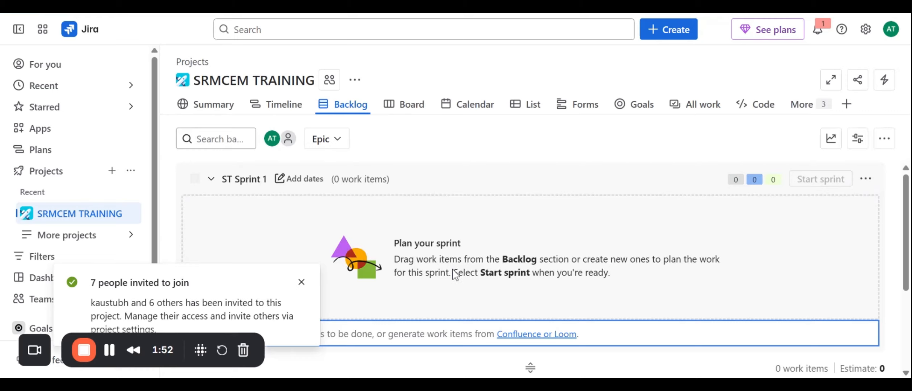
left_click(109, 353)
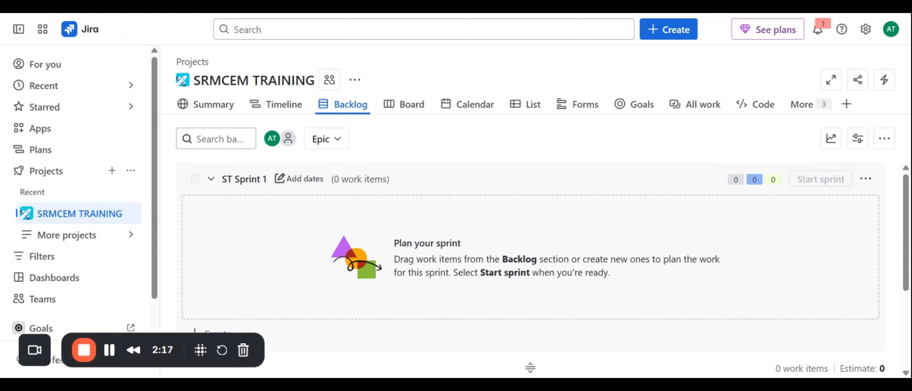
scroll(905, 232, "down", 3)
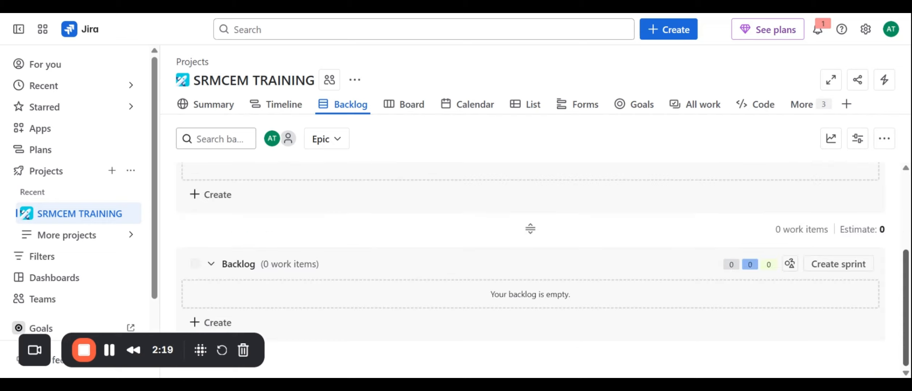
left_click(506, 323)
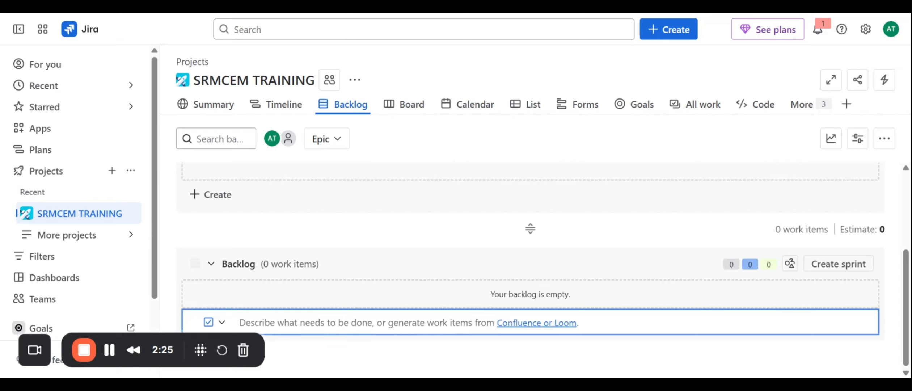
type("DAY")
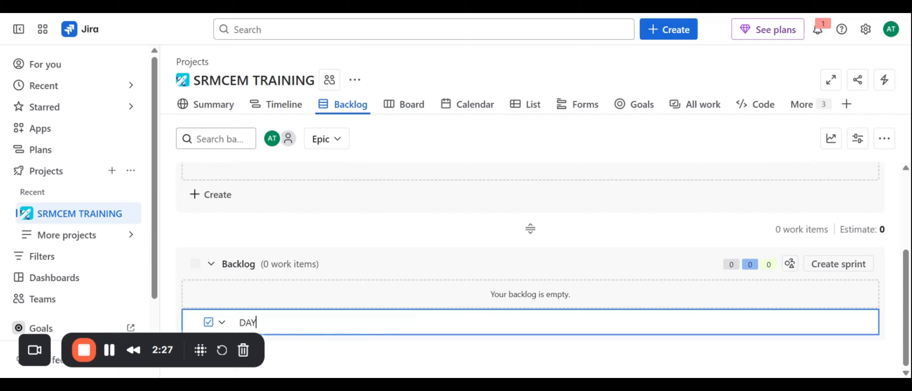
type(" 1 HTML")
key("Return")
type("DAY 2")
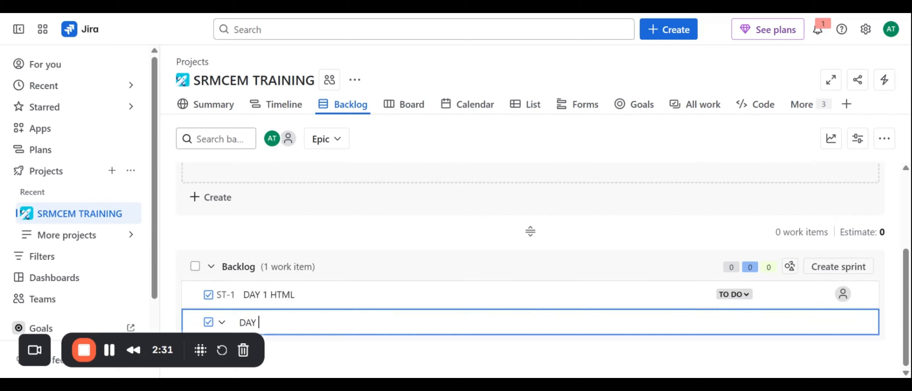
type(" CSS")
key("Return")
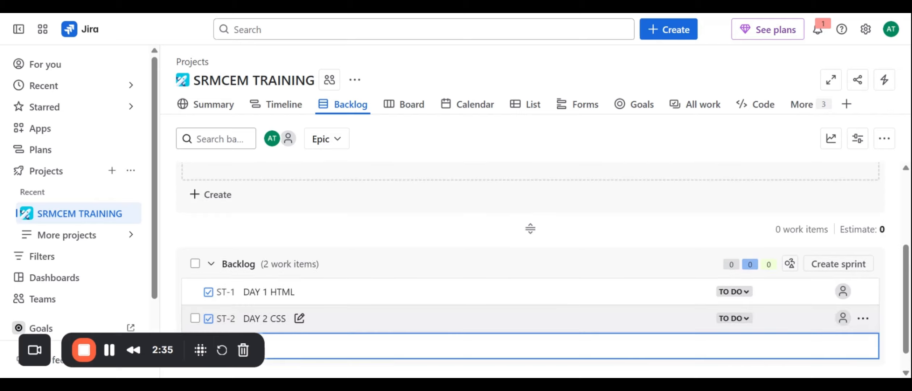
type("DAY 3 JS")
key("Return")
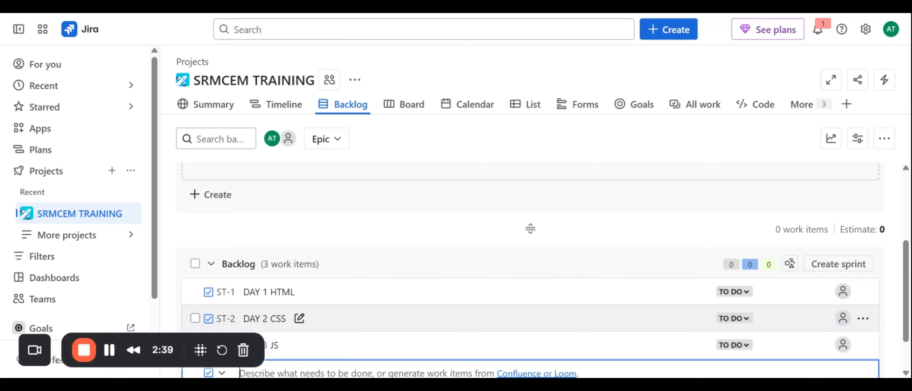
Add a backlog work item titled FRONTEND PROJECTS
type("FR")
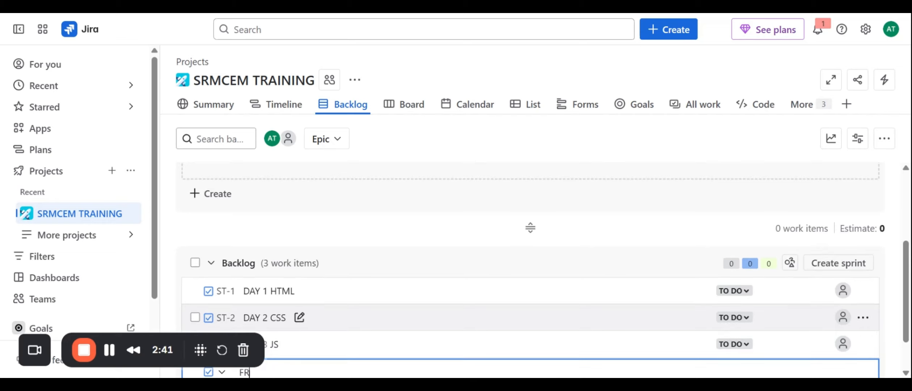
type("ONTEND D")
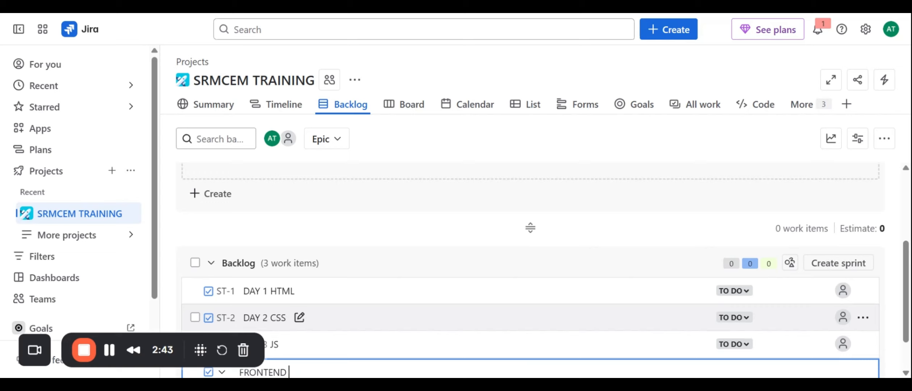
key("BackSpace")
key("BackSpace")
type("PROJECTS")
key("Return")
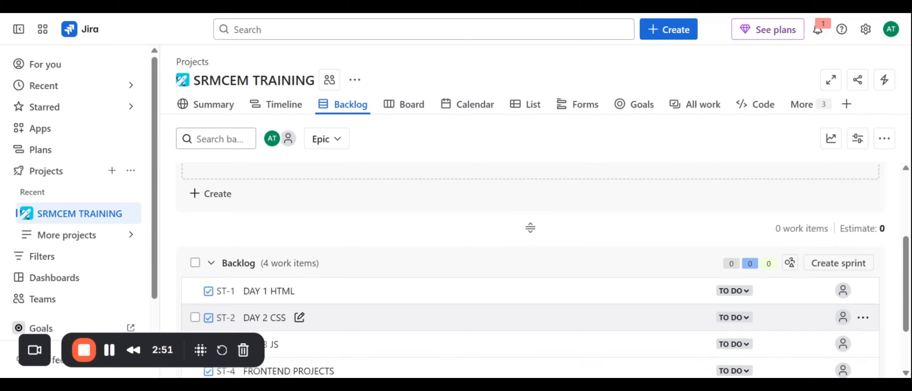
Add a backlog work item titled MID TERMMASSESMENT PYTHON
type("M")
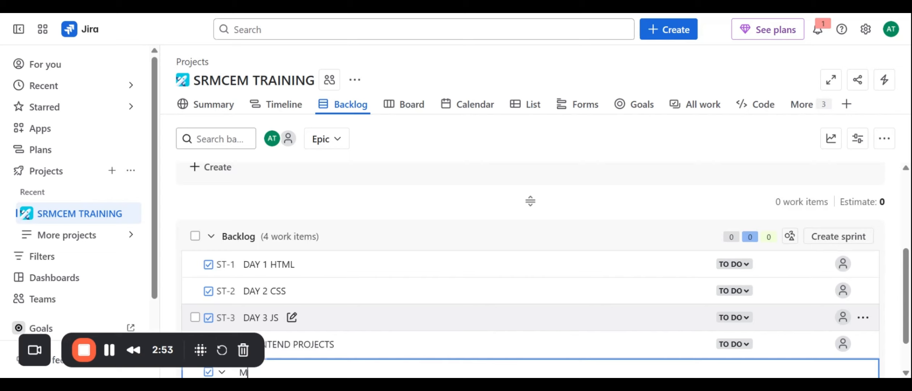
type("ID TERMMA")
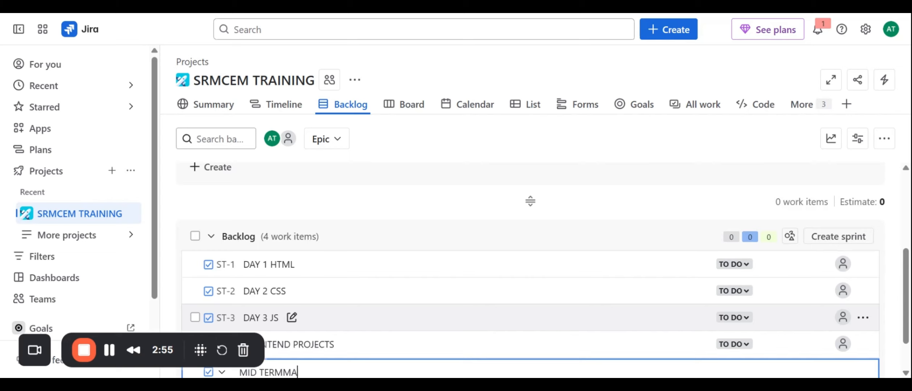
type("SSESMENT")
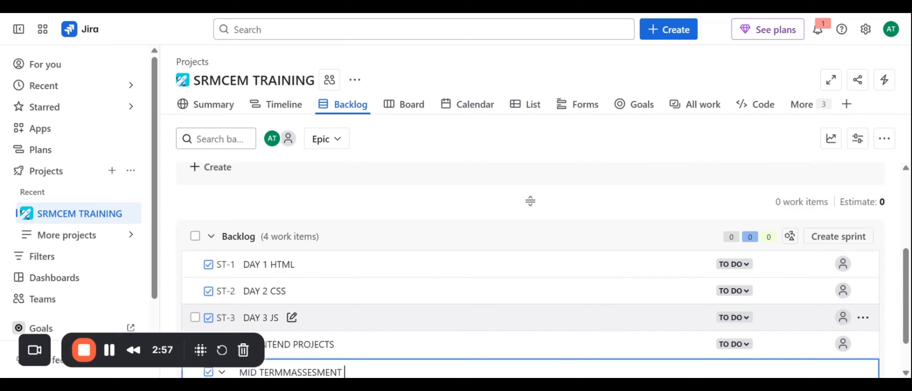
type(" PYTHON")
key("Return")
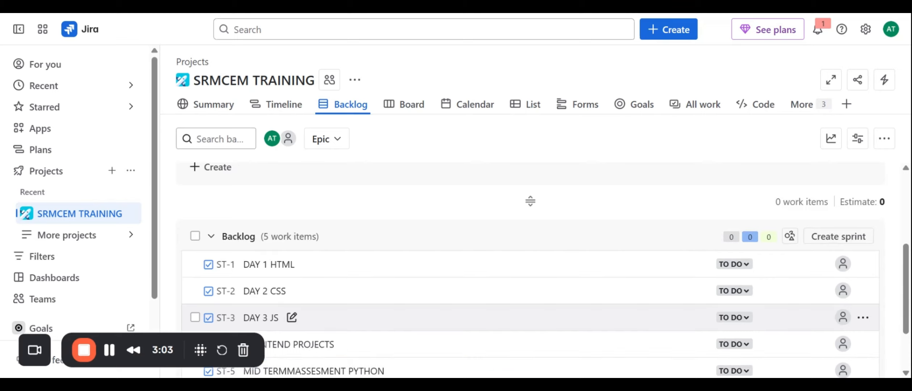
Add a backlog work item titled 6 PROJECTS AND ASSIGN PRESENTATIONS
scroll(530, 317, "down", 1)
type("6")
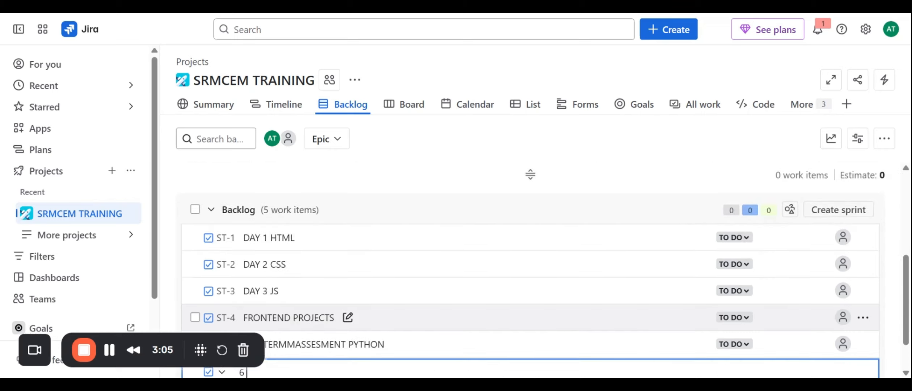
type(" PROJECTS AND")
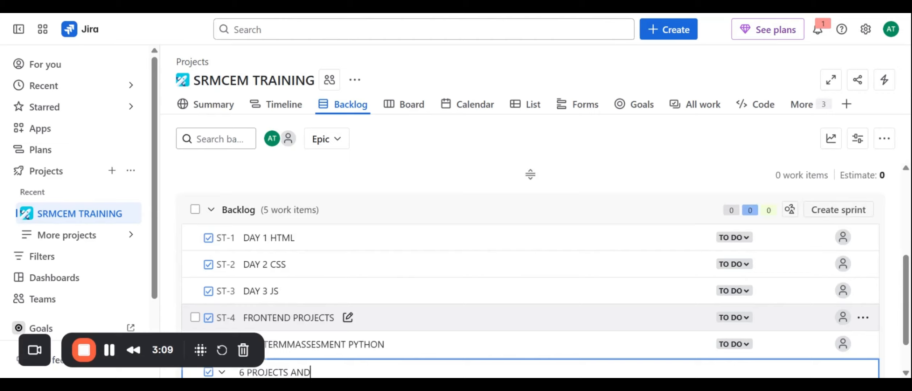
type(" ASSIGN")
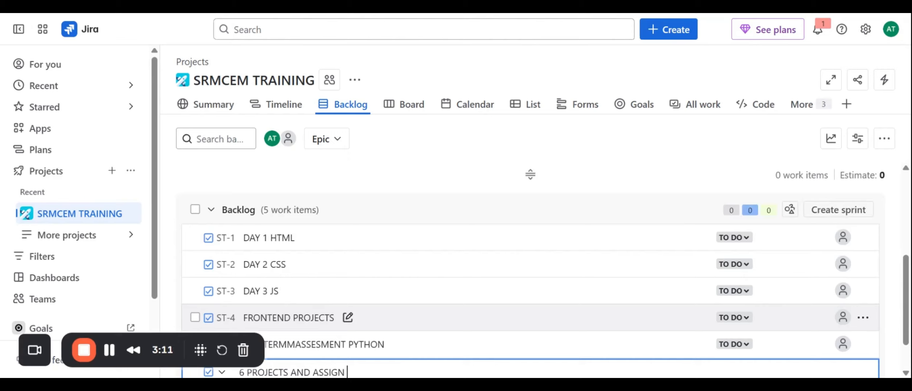
type(" PRESENTATION")
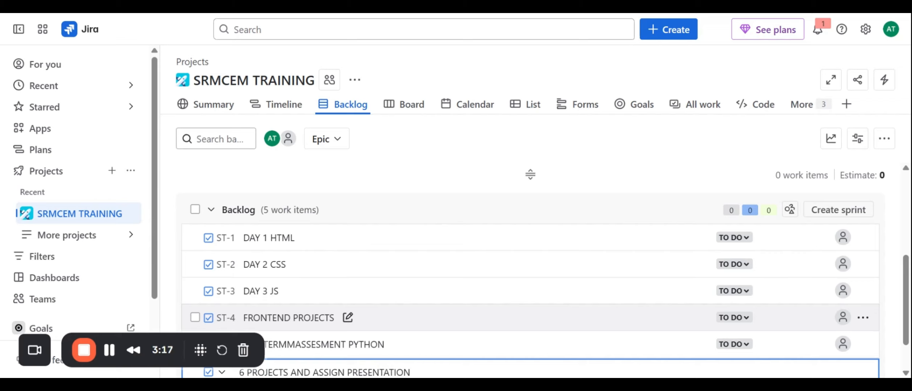
type("S")
key("Return")
Add a backlog work item titled DAY 7 LEAR OOPS and finish adding items
type("D")
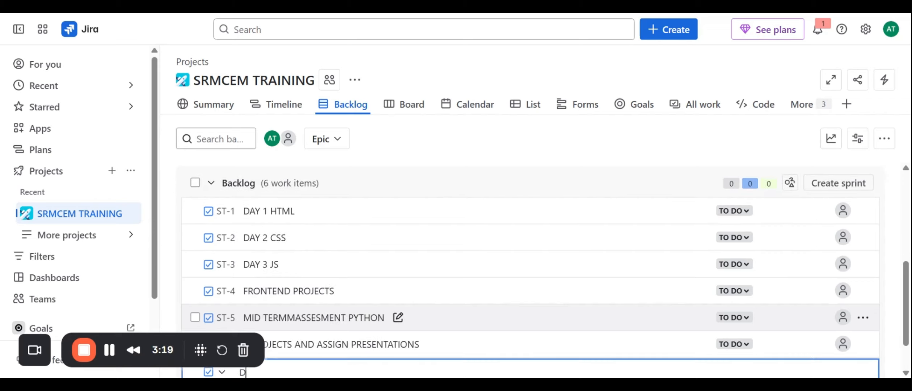
type("AY 7 LEAR OO")
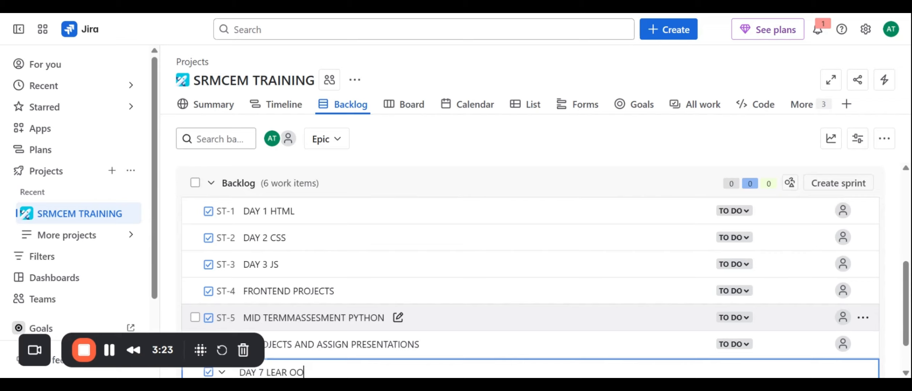
type("PS")
key("Return")
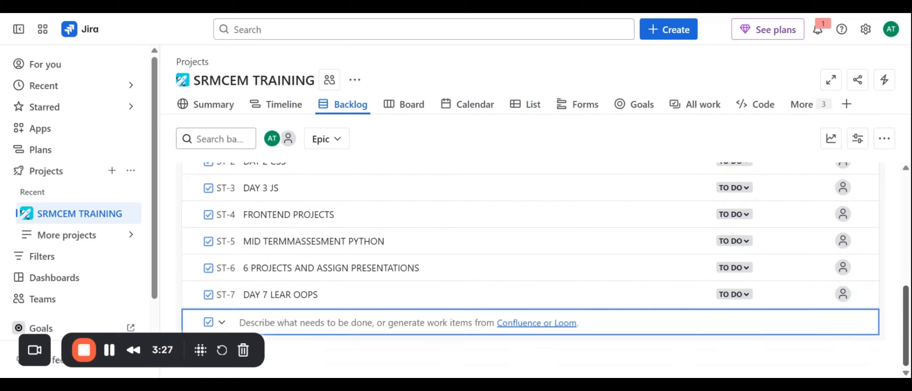
key("Escape")
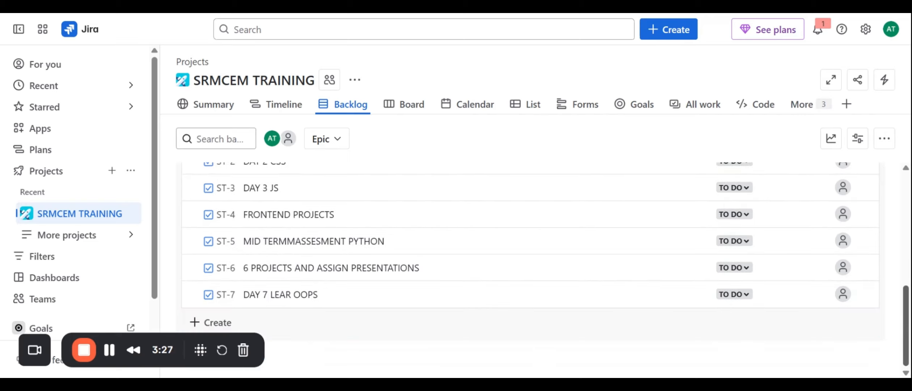
Create a child subtask titled "Srmcem employee register" under the DAY 7 LEAR OOPS work item
left_click(424, 301)
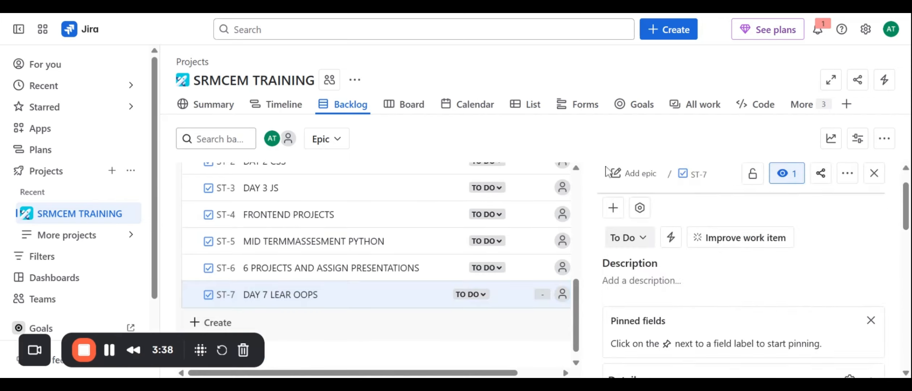
left_click(613, 207)
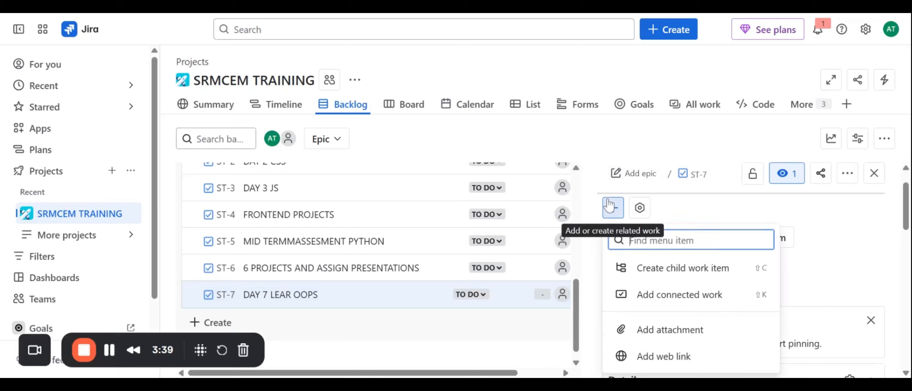
left_click(704, 269)
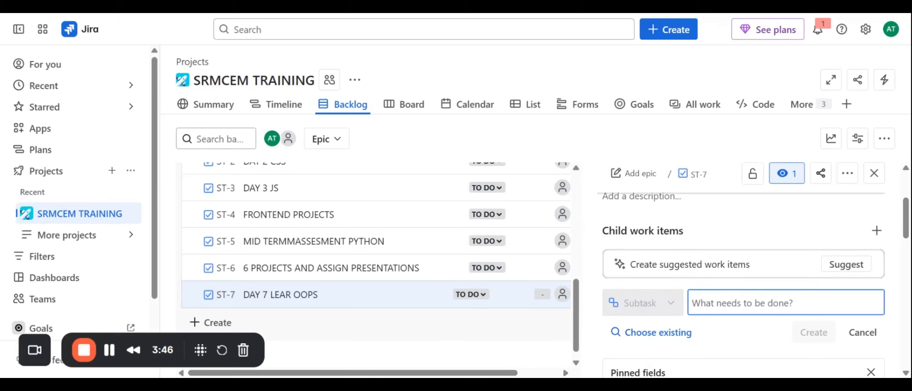
type("Srmce")
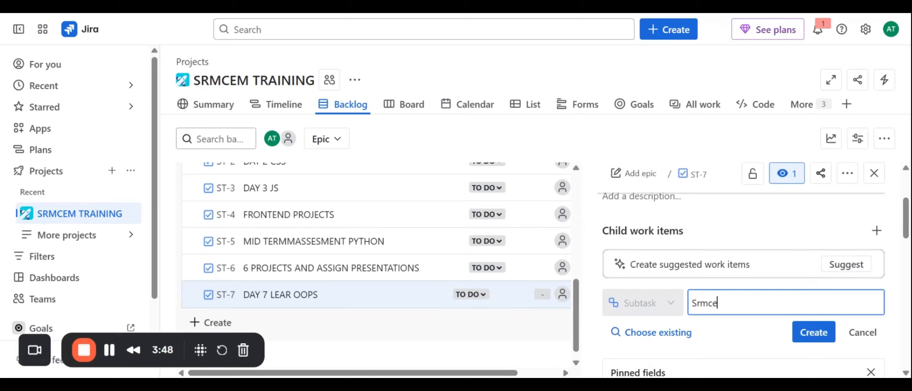
type("m emp")
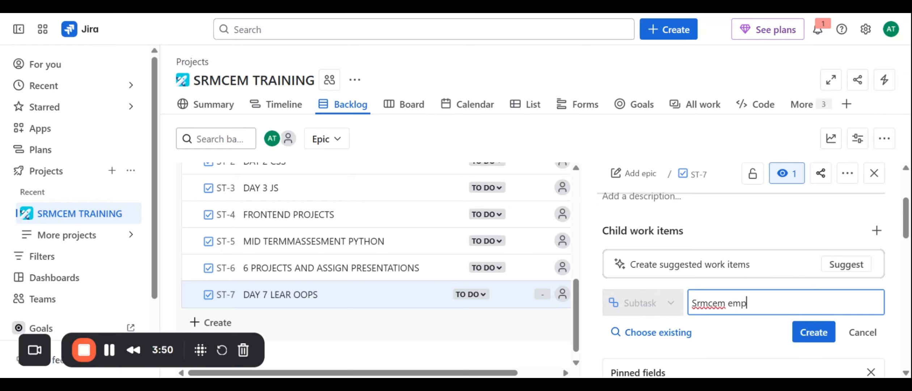
type("loyee")
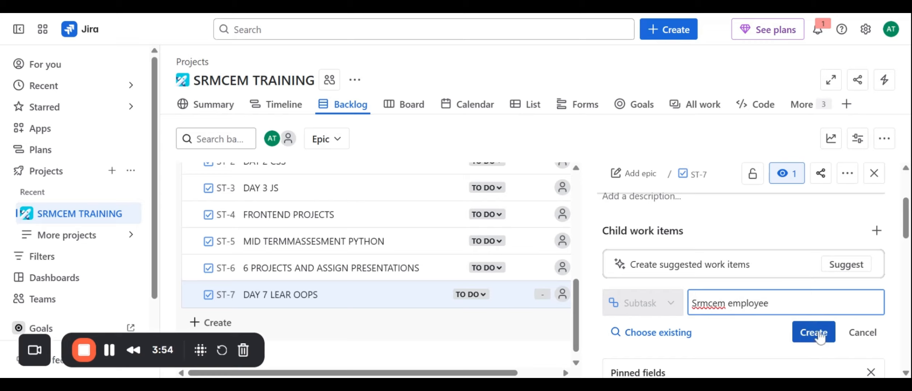
type(" register")
key("Return")
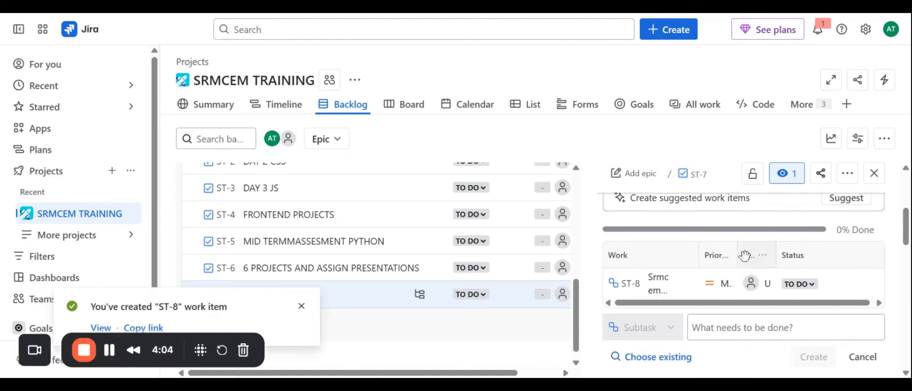
Assign the new subtask of DAY 7 LEAR OOPS to yourself, set its status to Done, and close the work item details
left_click(751, 286)
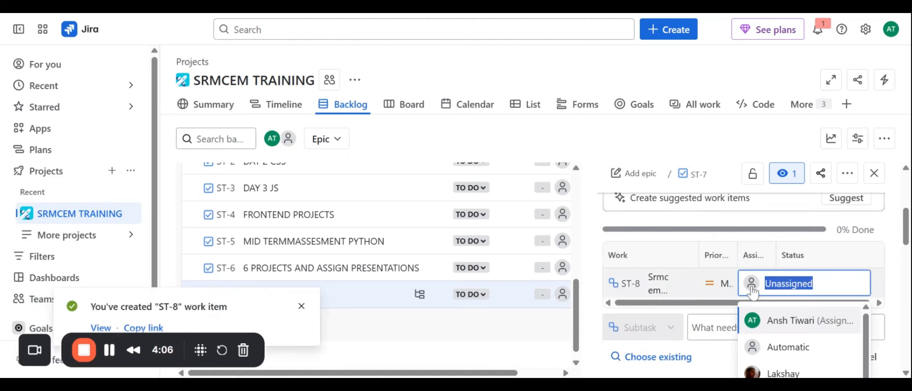
left_click(772, 320)
left_click(803, 285)
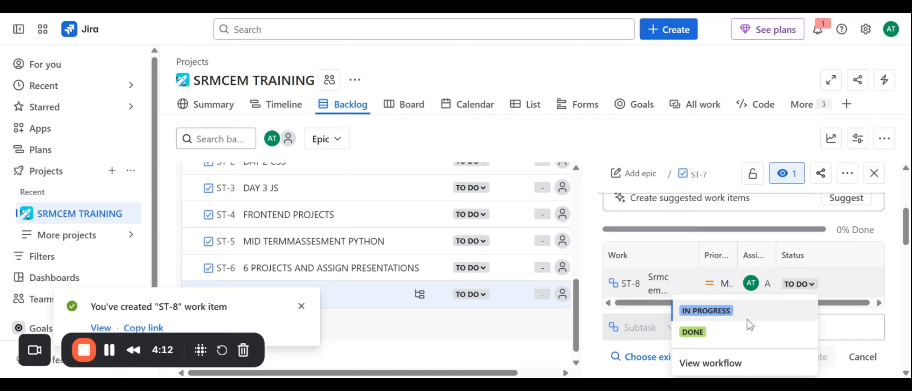
left_click(741, 338)
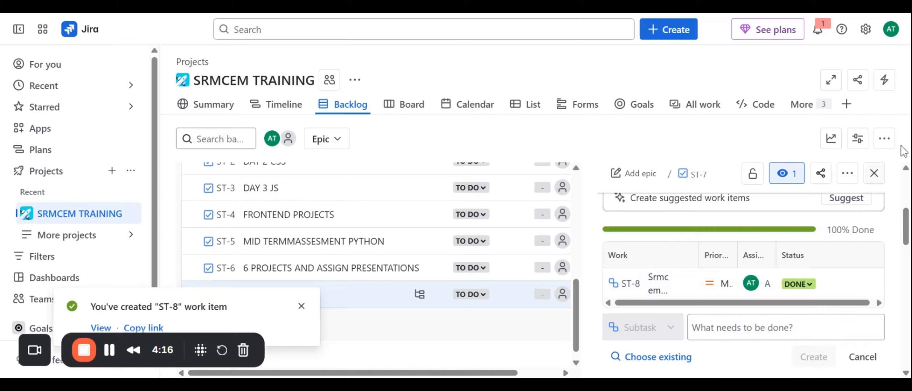
left_click(872, 173)
left_click(402, 303)
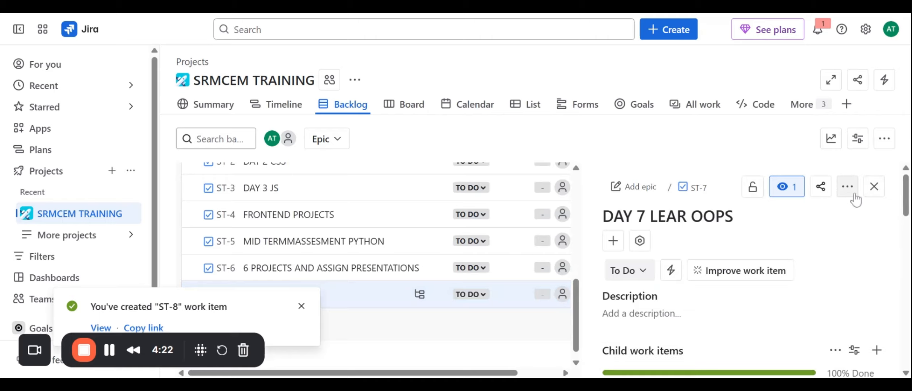
left_click(874, 187)
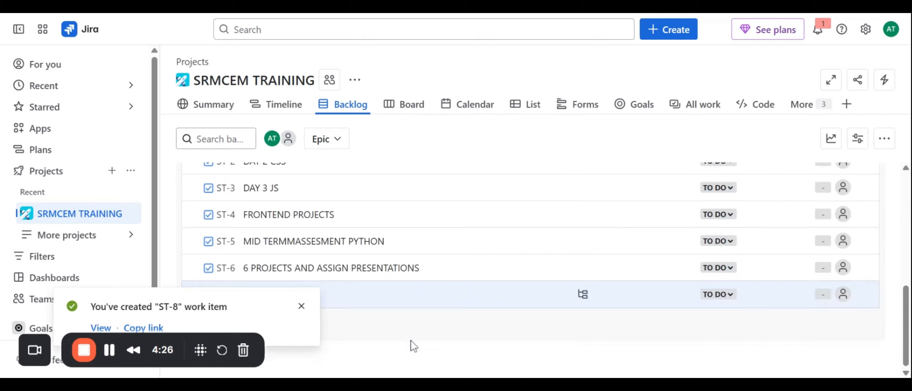
left_click(301, 306)
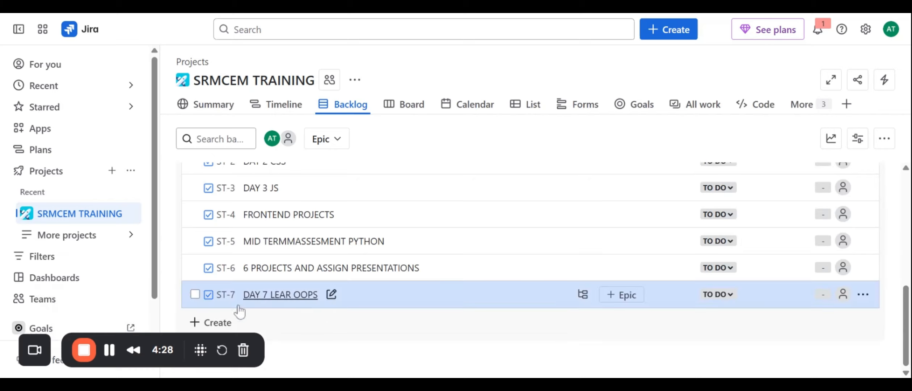
Add a backlog work item titled "git hub and sql" below DAY 7 LEAR OOPS
left_click(227, 323)
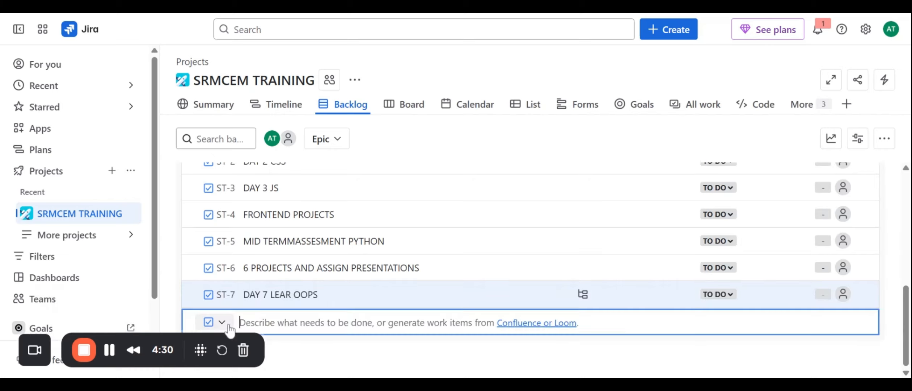
type("git hub amd s")
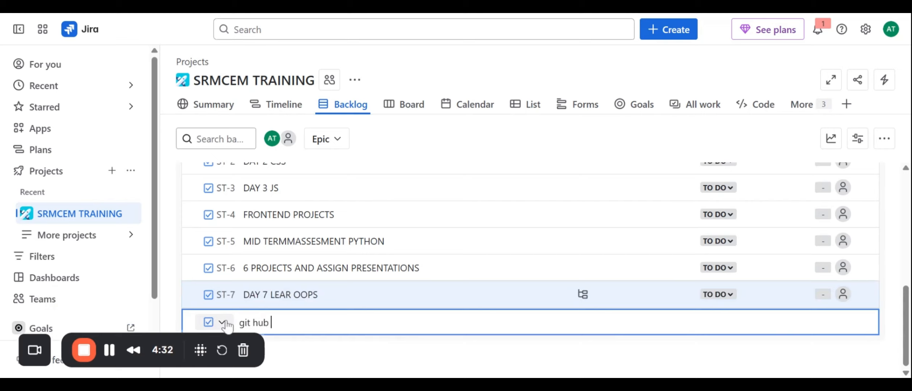
key("BackSpace")
key("BackSpace")
key("BackSpace")
key("BackSpace")
type("nd sql")
key("Return")
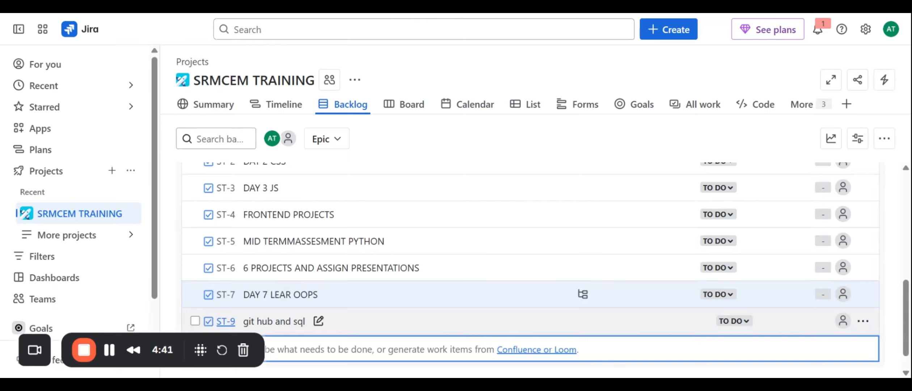
Add a backlog work item titled "database connectivity with python and jira"
type("d")
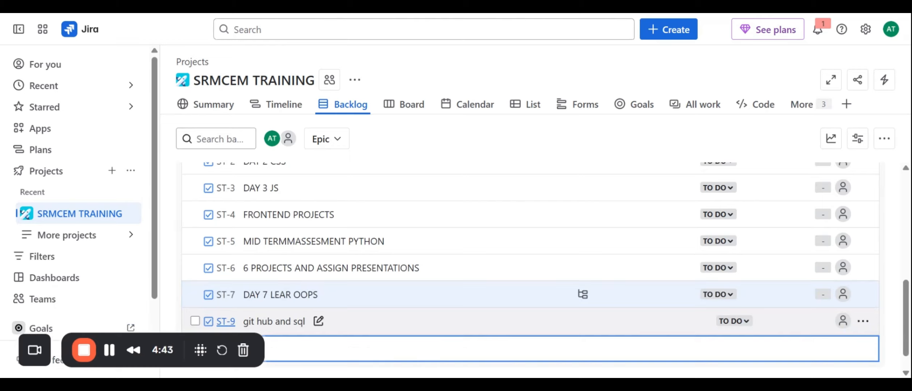
type("se connec")
type("tivity with ")
type("python ")
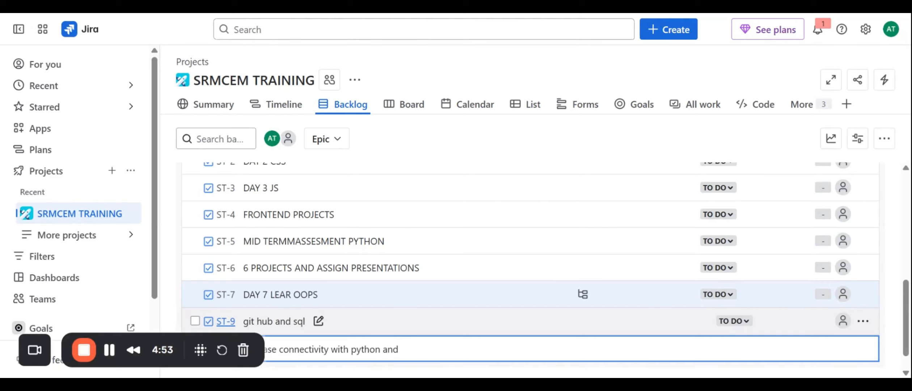
type("and ji")
type("ra")
key("Return")
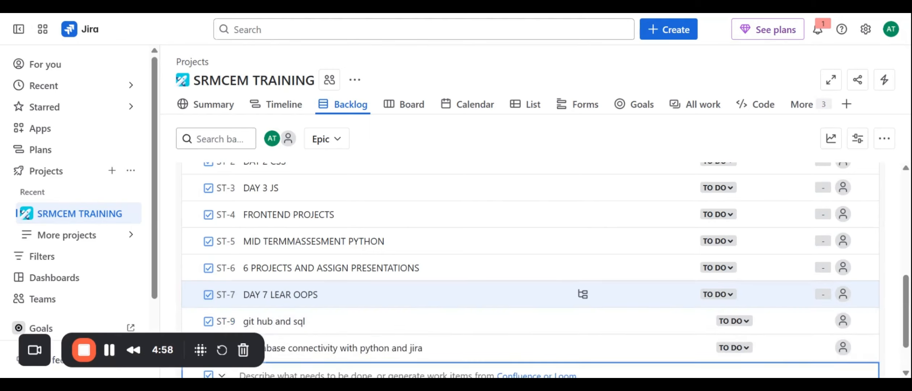
Add a backlog work item titled "final s=assesment roundup learn design tools like canva"
type("fina")
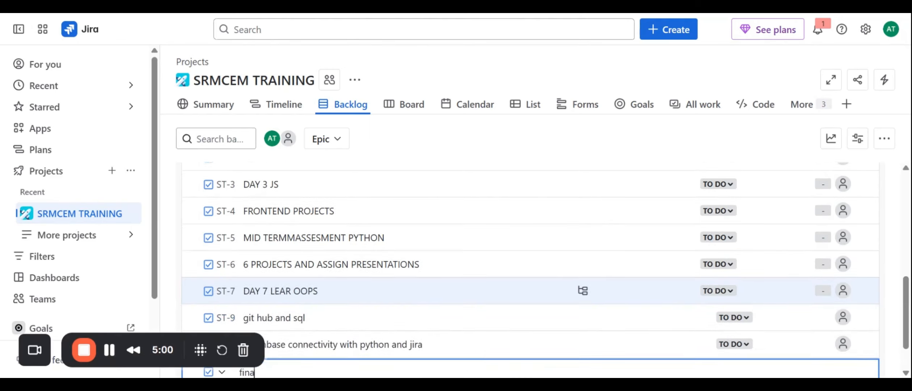
type("l s=assesment ")
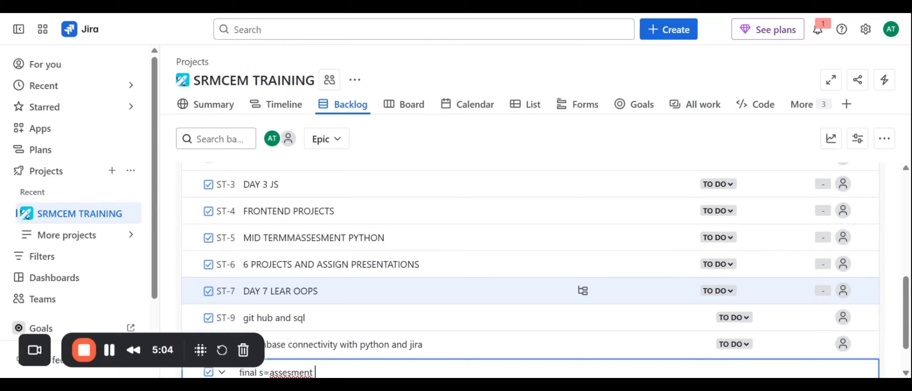
type("roundup ")
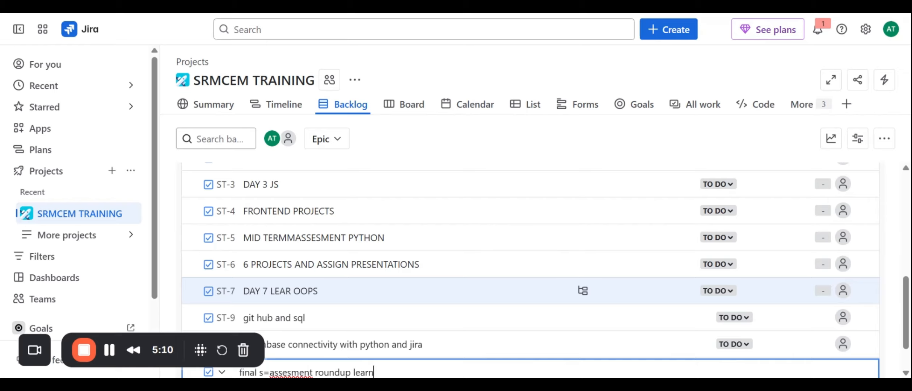
type("learn design tools like ")
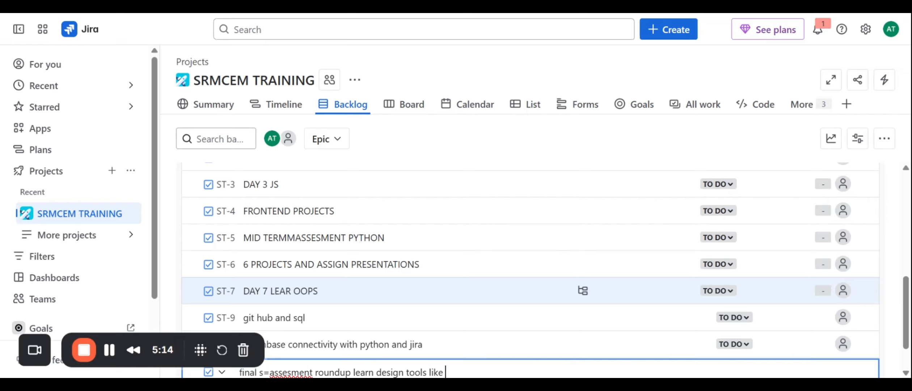
type("canva")
key("Return")
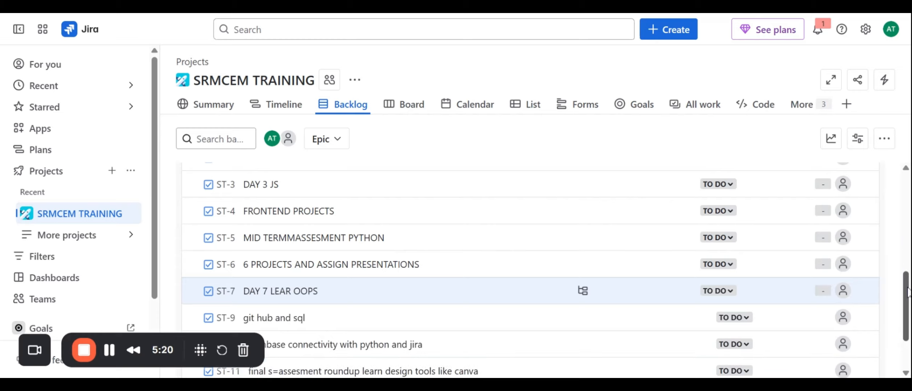
Move the DAY 1 HTML work item from the backlog into ST Sprint 1
scroll(905, 281, "up", 8)
left_click_drag(905, 222, 905, 244)
left_click(640, 325)
left_click_drag(640, 327, 623, 212)
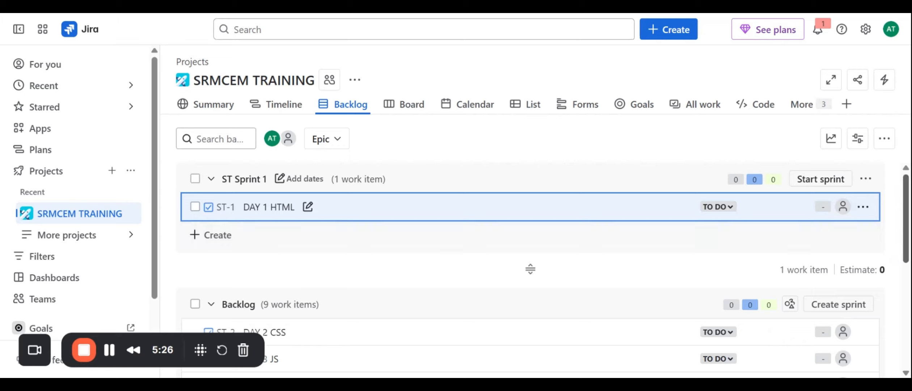
Move the DAY 2 CSS work item from the backlog into ST Sprint 1, below DAY 1 HTML
scroll(623, 212, "down", 1)
left_click_drag(905, 226, 905, 244)
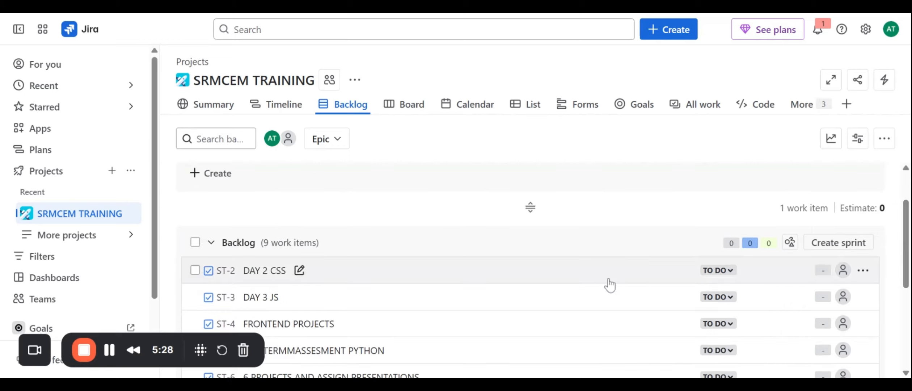
left_click_drag(608, 281, 611, 279)
scroll(611, 278, "up", 3)
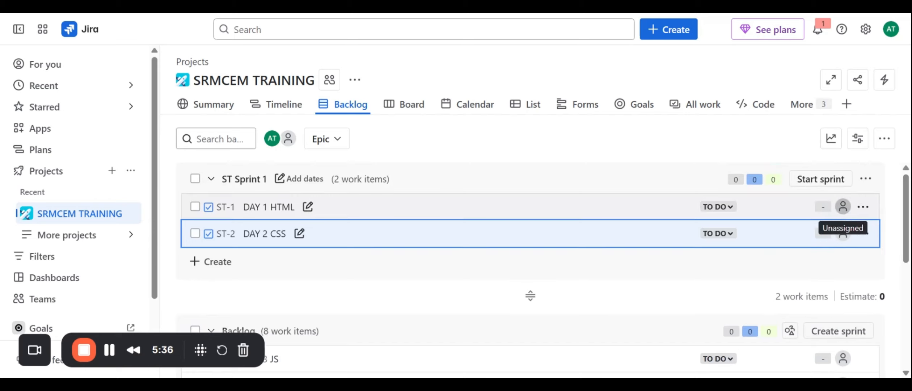
Assign the DAY 1 HTML work item in ST Sprint 1 to the intended team member
left_click(843, 207)
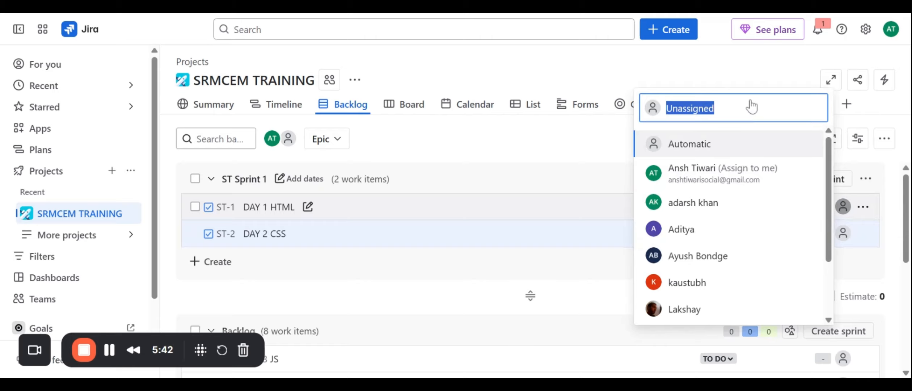
type("Sau")
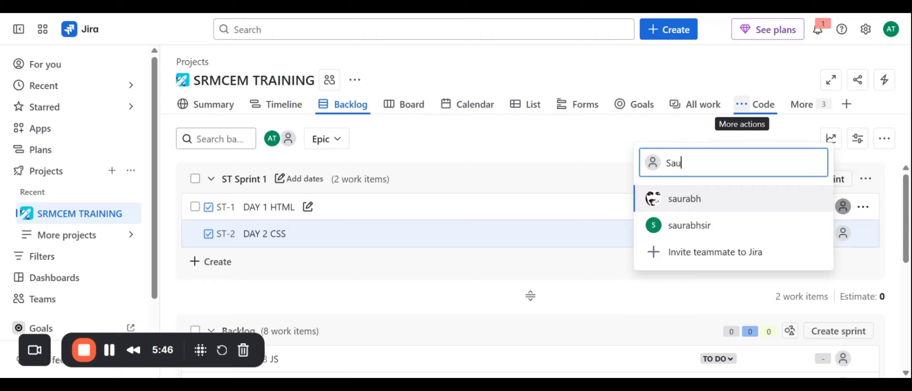
left_click(688, 226)
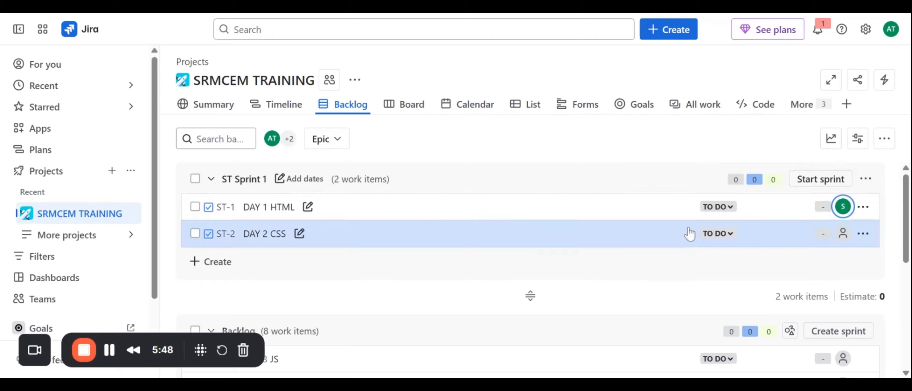
Start ST Sprint 1 with its duration set to 1 week
left_click(816, 186)
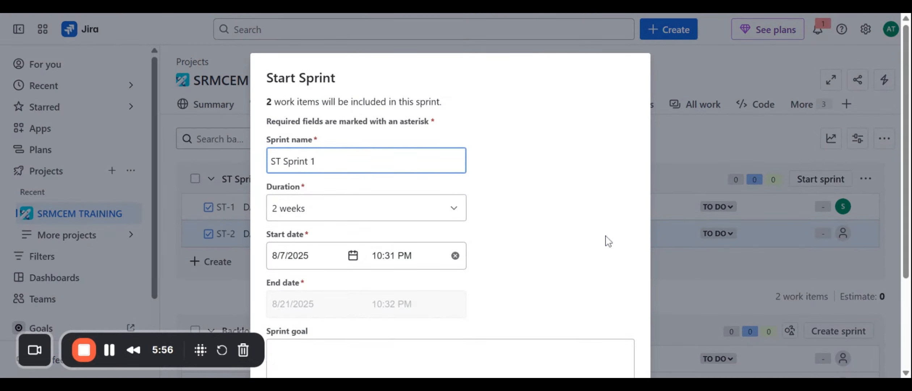
scroll(802, 278, "down", 2)
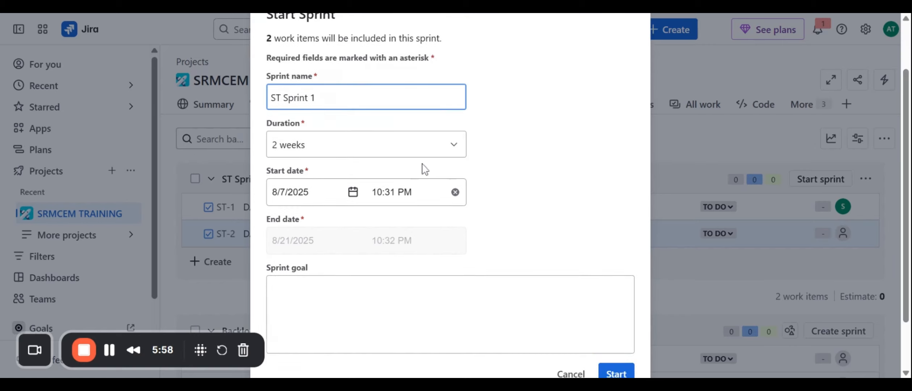
left_click(426, 145)
left_click(410, 177)
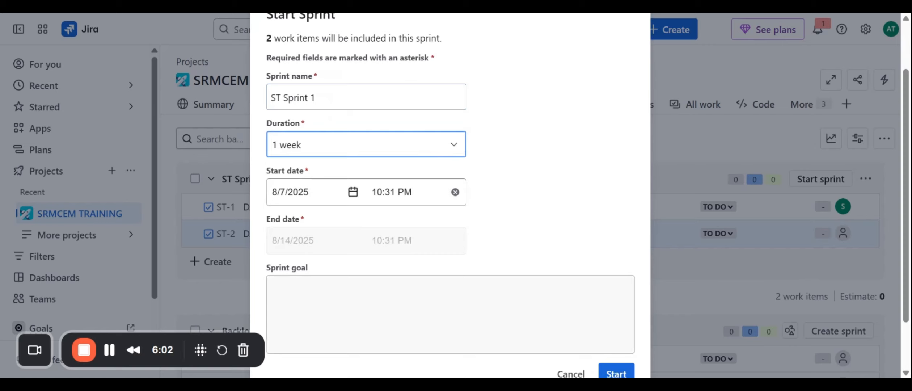
left_click(610, 371)
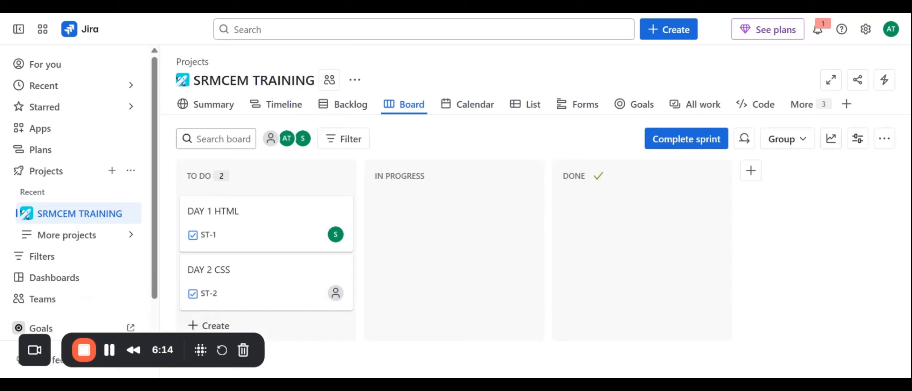
mouse_move(299, 250)
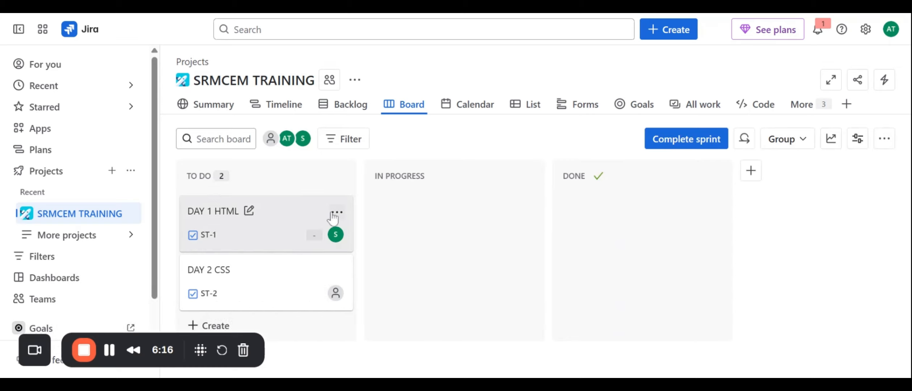
left_click(334, 213)
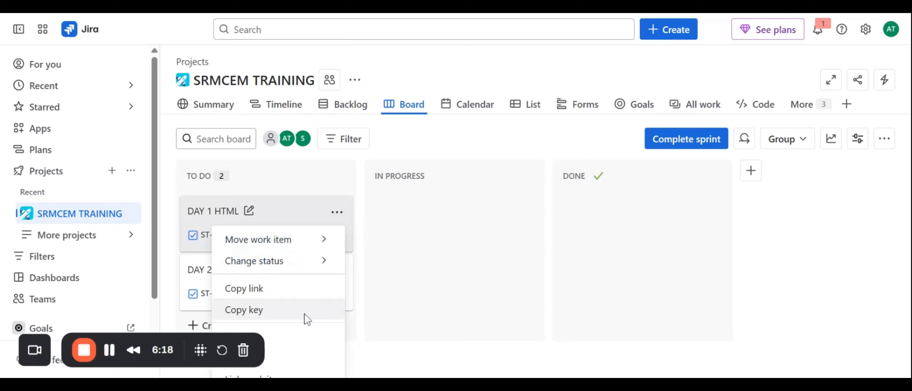
key("Escape")
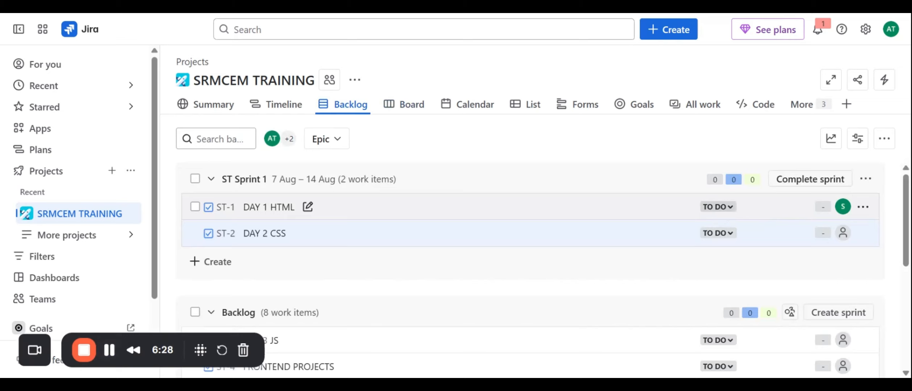
Set the status of the DAY 1 HTML and DAY 2 CSS work items in ST Sprint 1 to Done
left_click(720, 207)
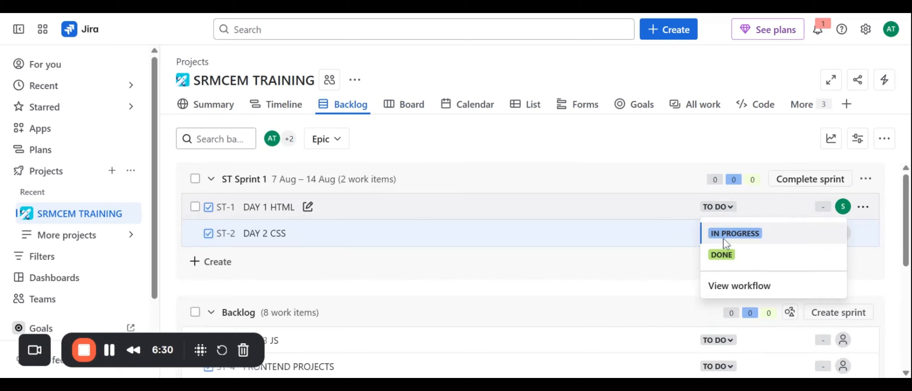
left_click(726, 246)
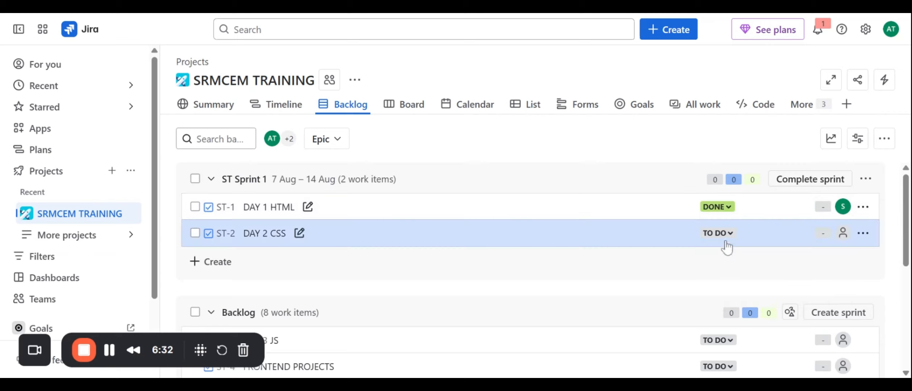
left_click(726, 235)
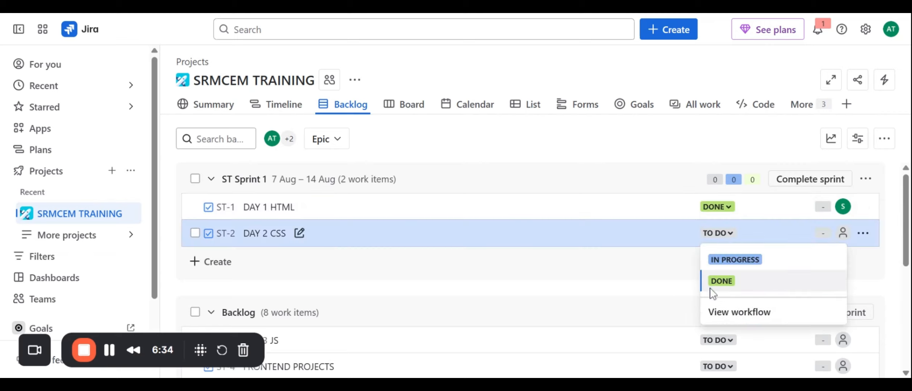
left_click(715, 281)
Move the DAY 3 JS work item from the backlog into ST Sprint 1 and set its status to In Progress
left_click_drag(905, 212, 901, 278)
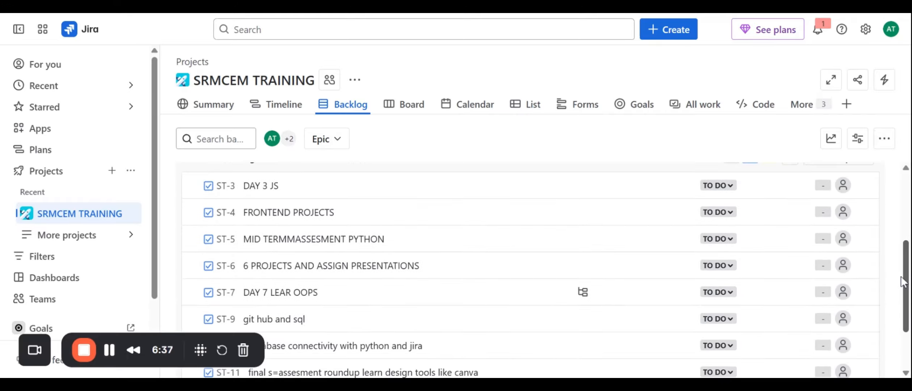
left_click(748, 192)
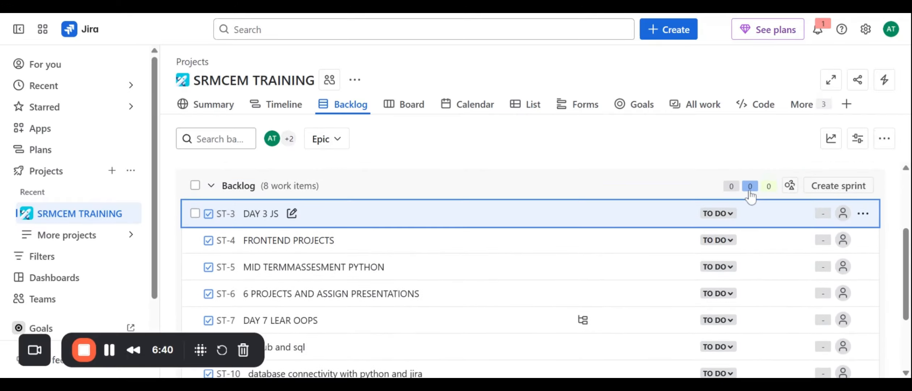
left_click_drag(749, 193, 749, 246)
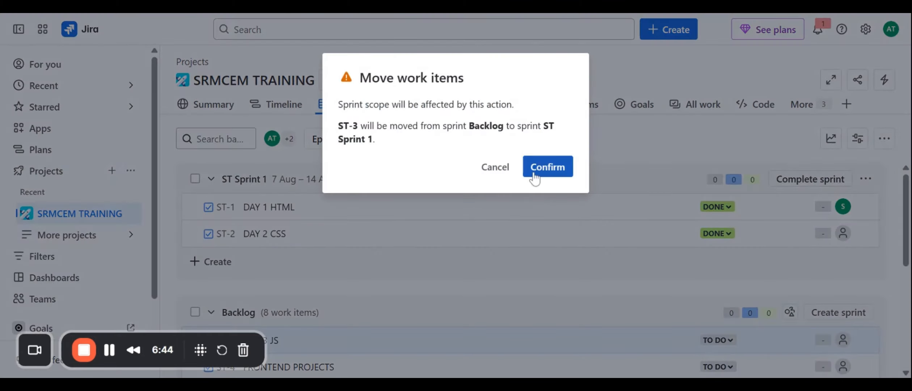
left_click(533, 174)
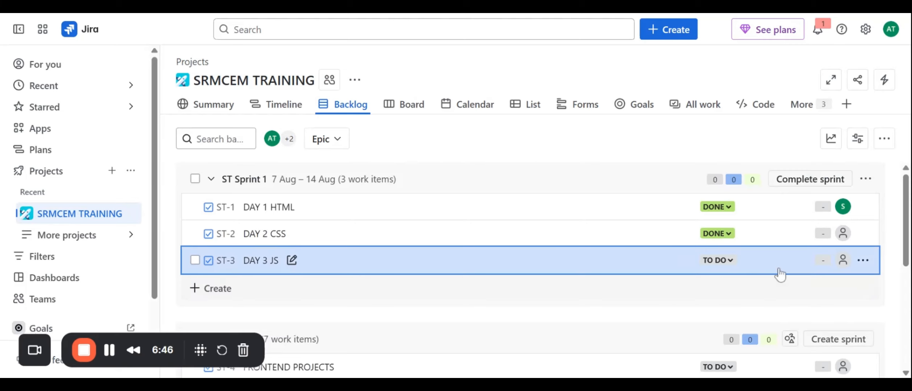
left_click(731, 261)
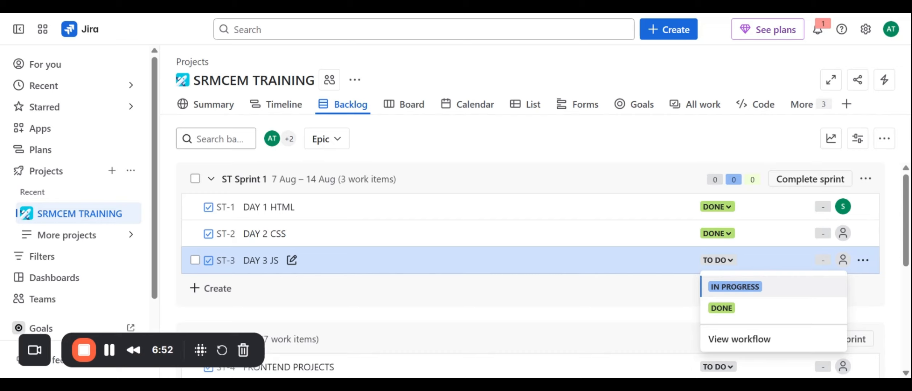
left_click(734, 284)
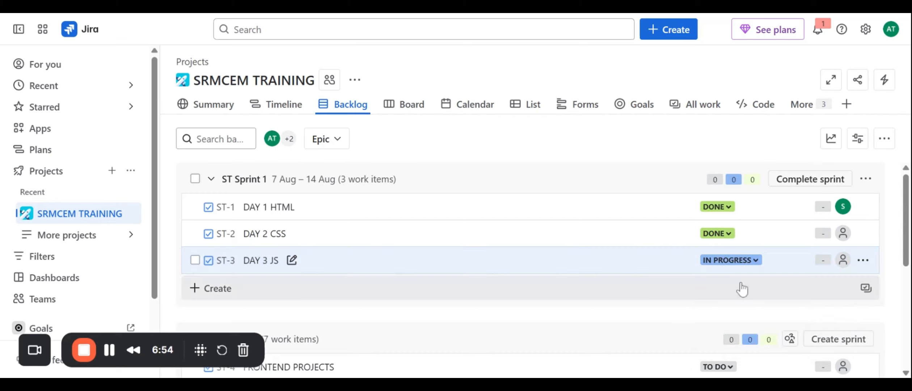
Move the DAY 7 LEAR OOPS work item from the backlog into ST Sprint 1, between DAY 2 CSS and DAY 3 JS
scroll(735, 284, "down", 1)
scroll(773, 321, "down", 4)
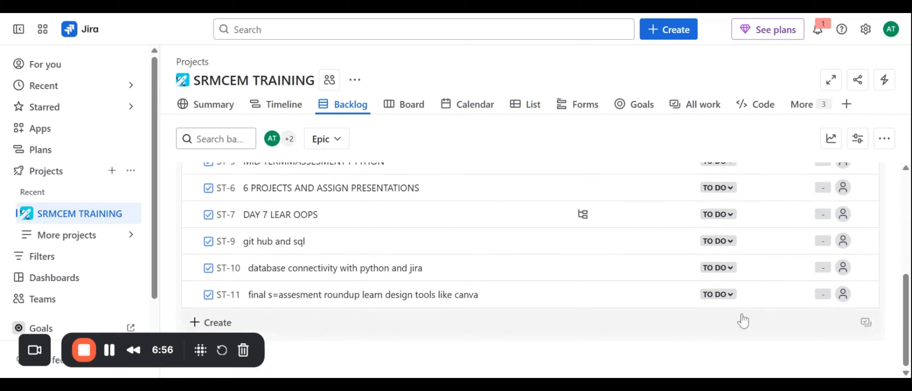
left_click(541, 225)
scroll(541, 224, "up", 3)
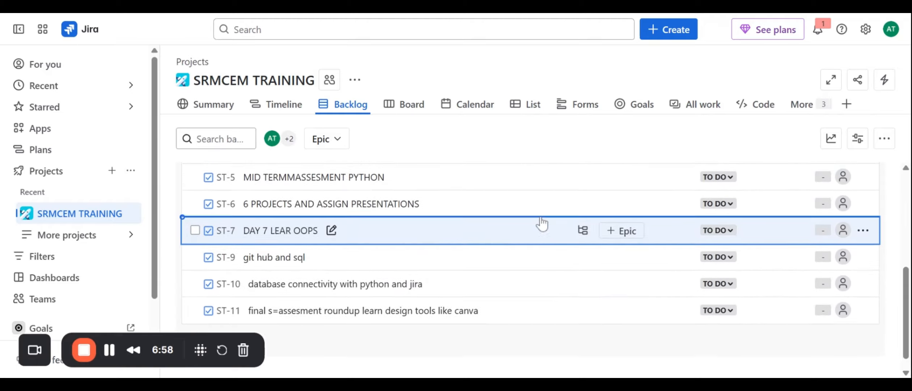
scroll(541, 224, "up", 3)
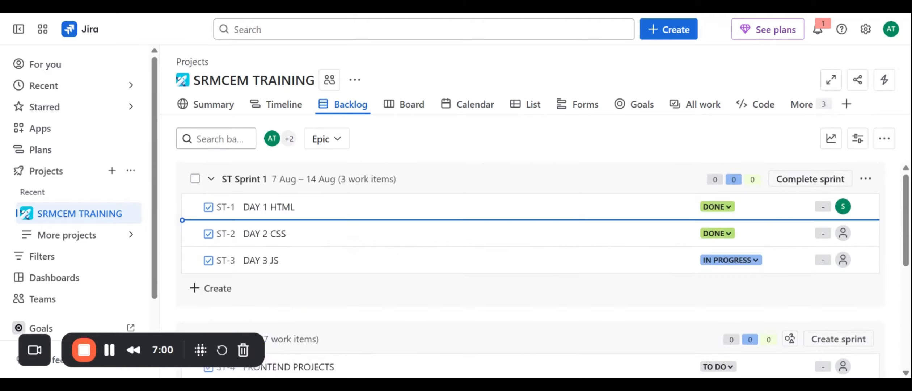
left_click_drag(542, 225, 539, 230)
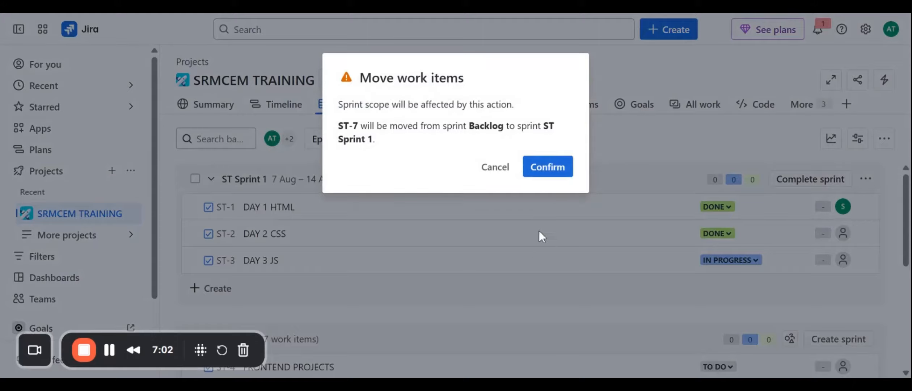
left_click(550, 167)
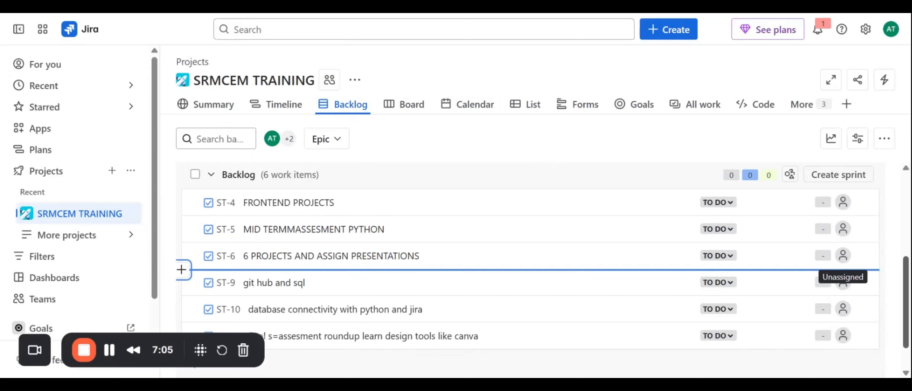
View the sprint board and look at the assignee choices for the DAY 7 LEAR OOPS card without changing it
left_click_drag(906, 318, 908, 237)
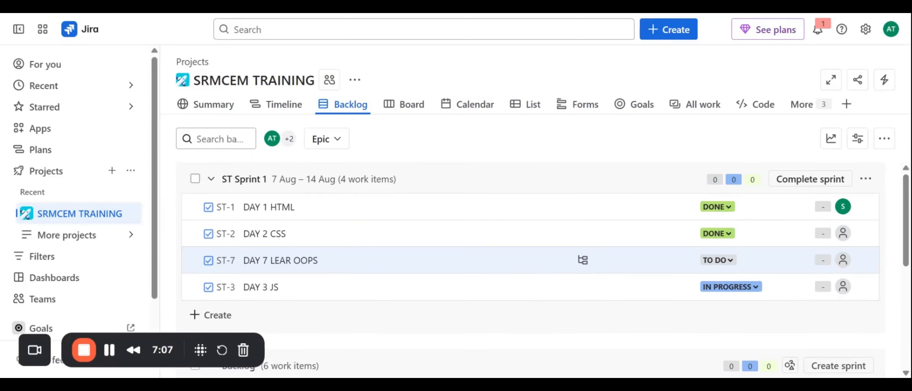
left_click(398, 105)
left_click(411, 104)
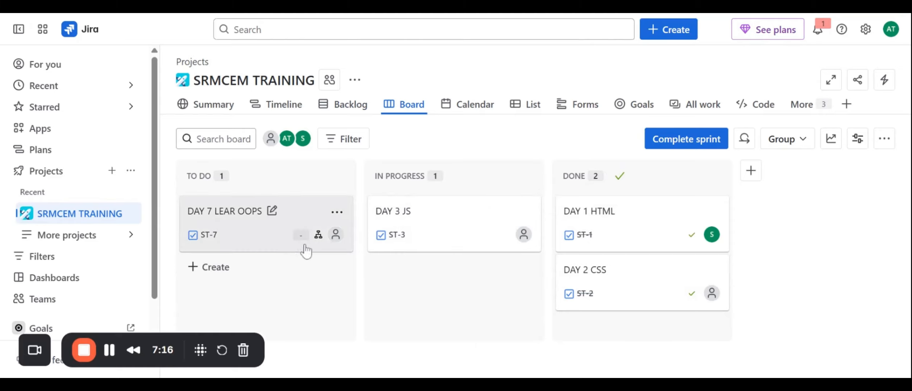
left_click(336, 235)
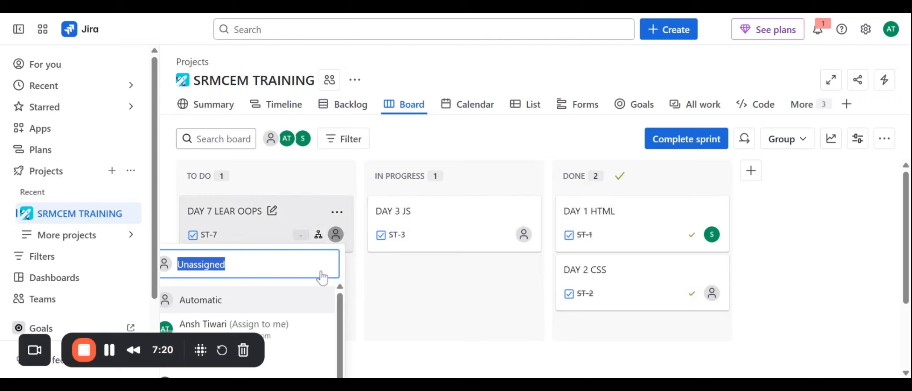
left_click(489, 340)
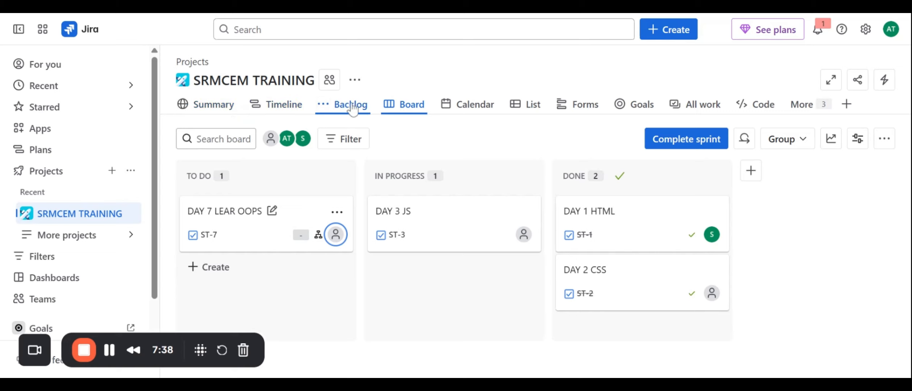
Look through the project's Calendar and List views and return to the backlog to check which additional views are available
left_click(461, 106)
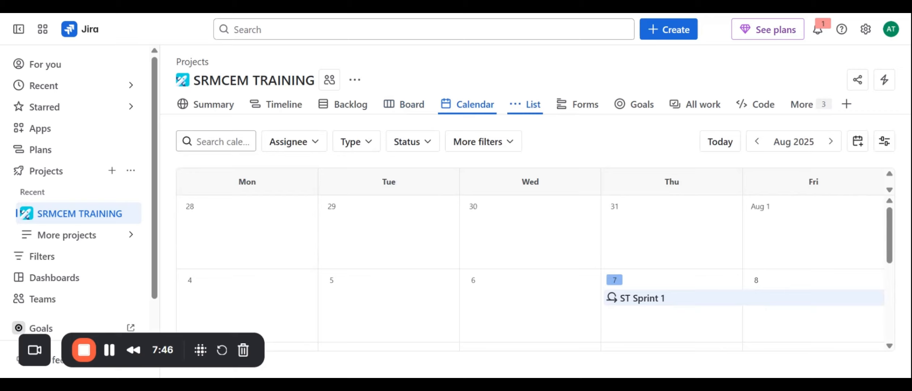
left_click(517, 107)
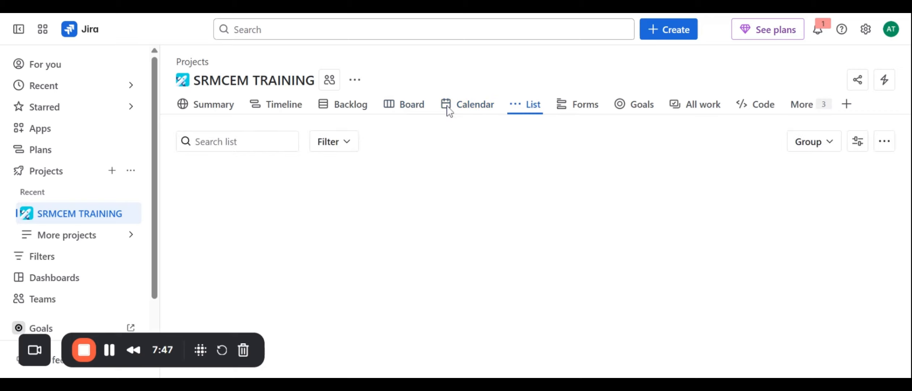
left_click(358, 107)
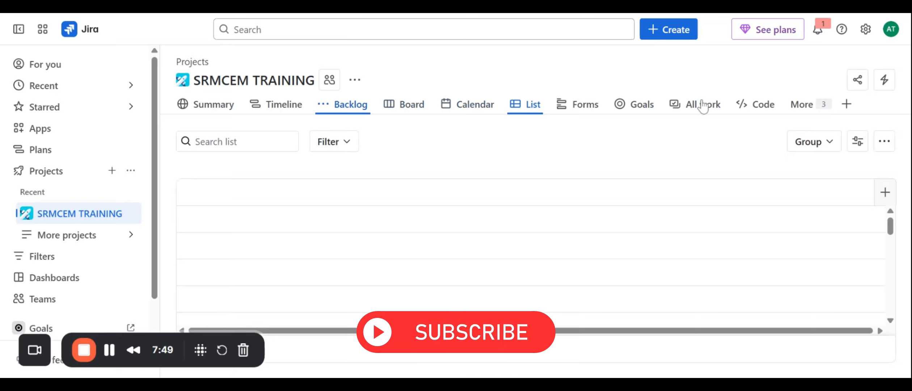
left_click(809, 108)
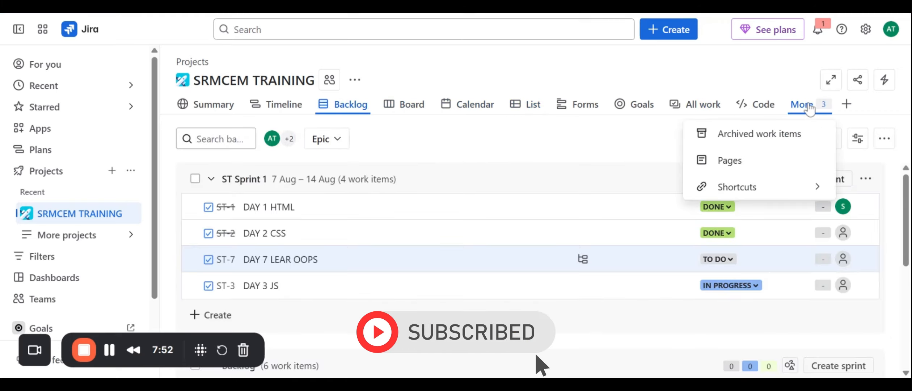
left_click(809, 107)
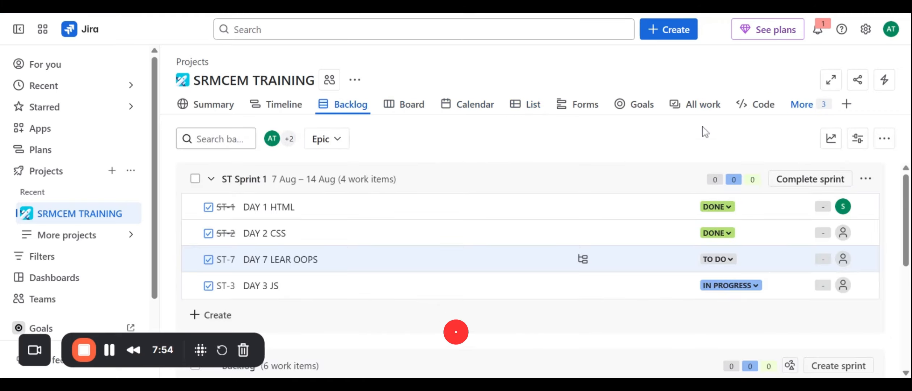